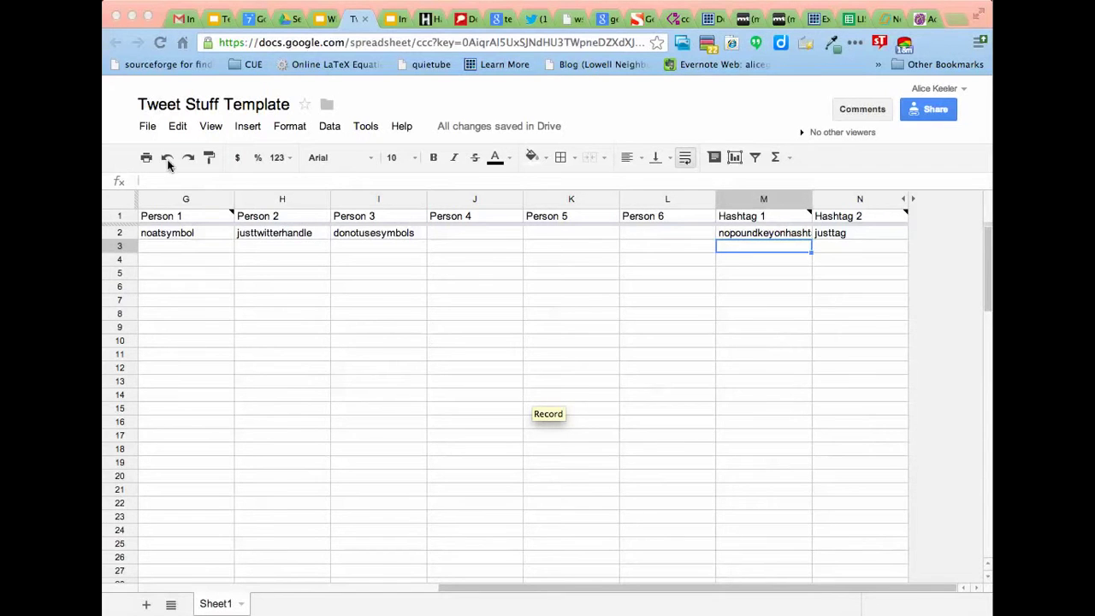
Make a copy of the template named 'Copy of Tweet Stuff Template'.
{"action": "left_click", "coordinate": [151, 127]}
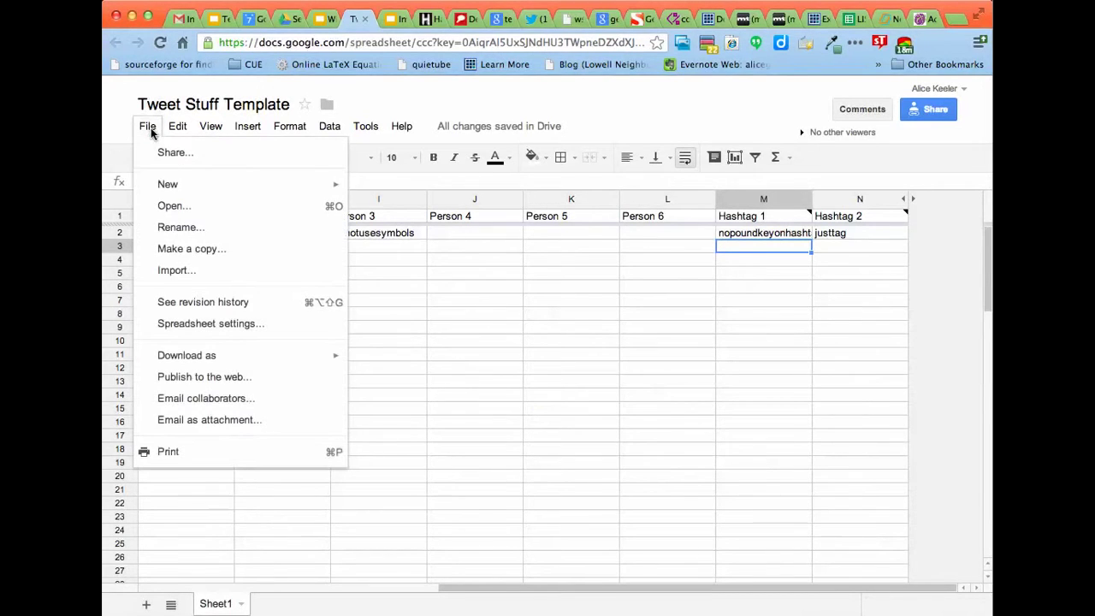
{"action": "left_click", "coordinate": [183, 249]}
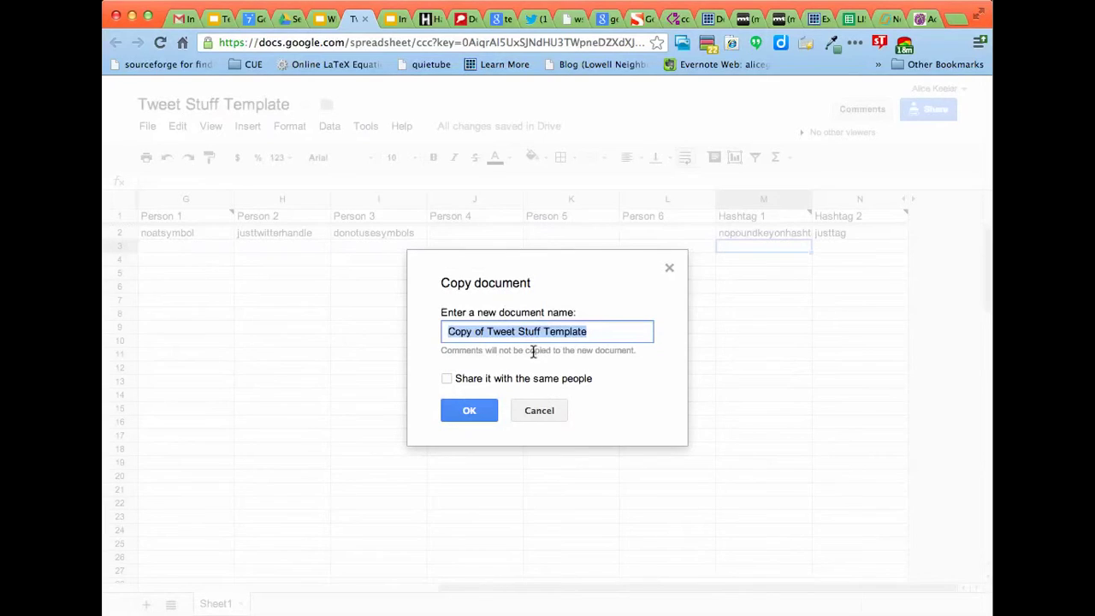
{"action": "left_click", "coordinate": [475, 413]}
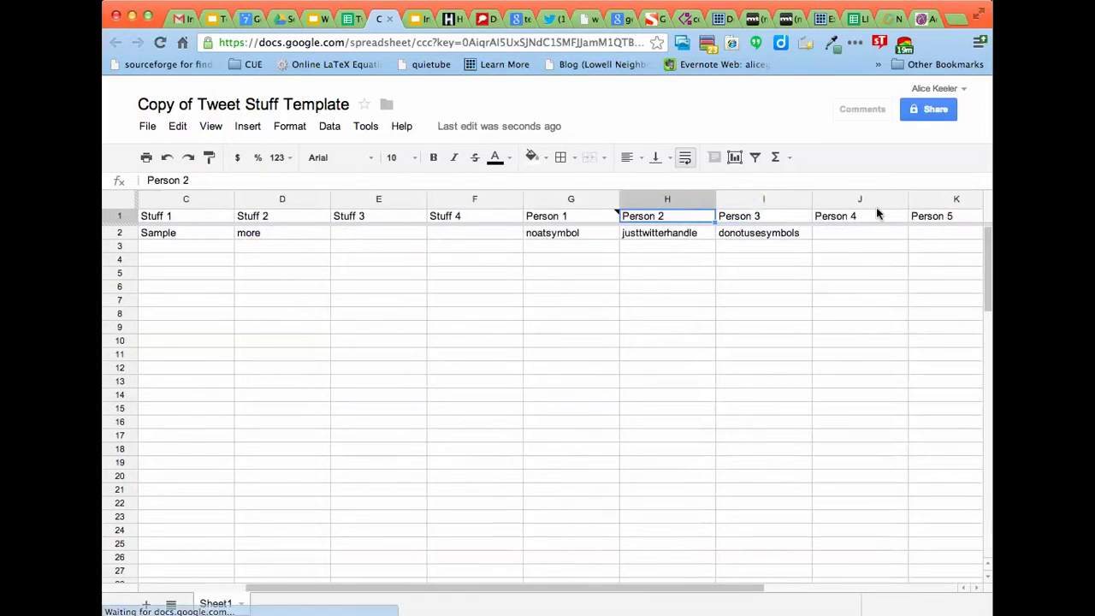
Enter four Twitter handles across G3 to J3 under the Person 1–4 columns.
{"action": "left_click", "coordinate": [774, 259]}
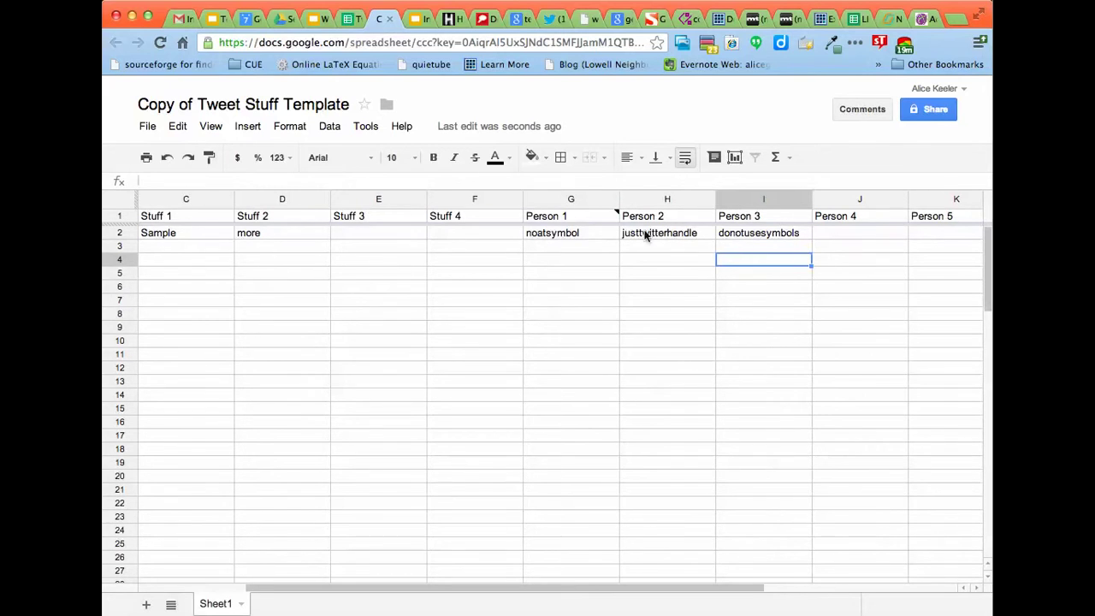
{"action": "left_click", "coordinate": [596, 247]}
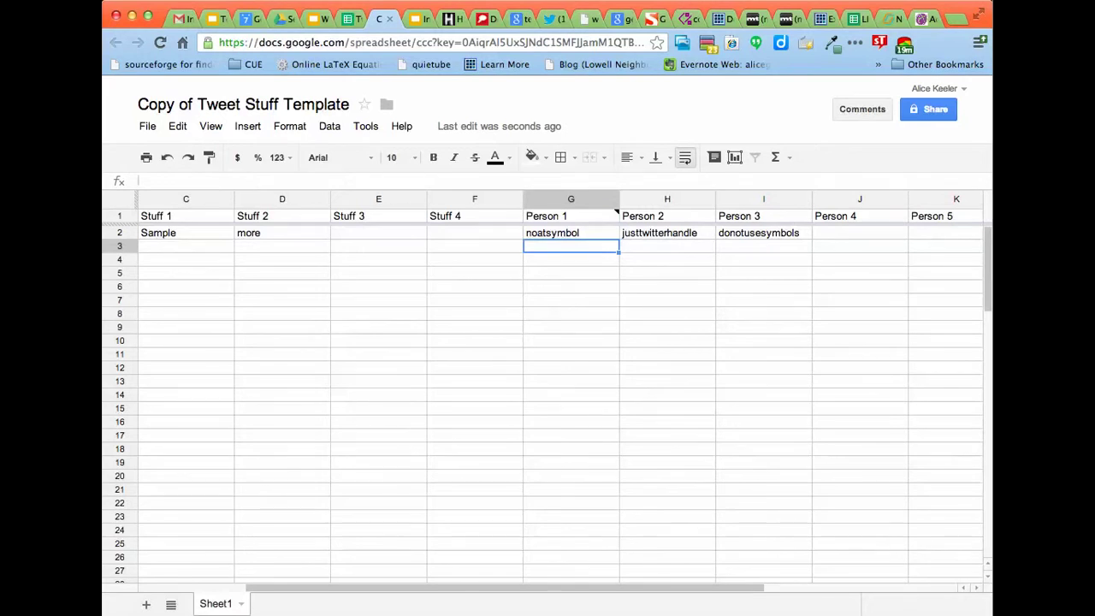
{"action": "type", "text": "jcorippo"}
{"action": "key", "text": "Tab"}
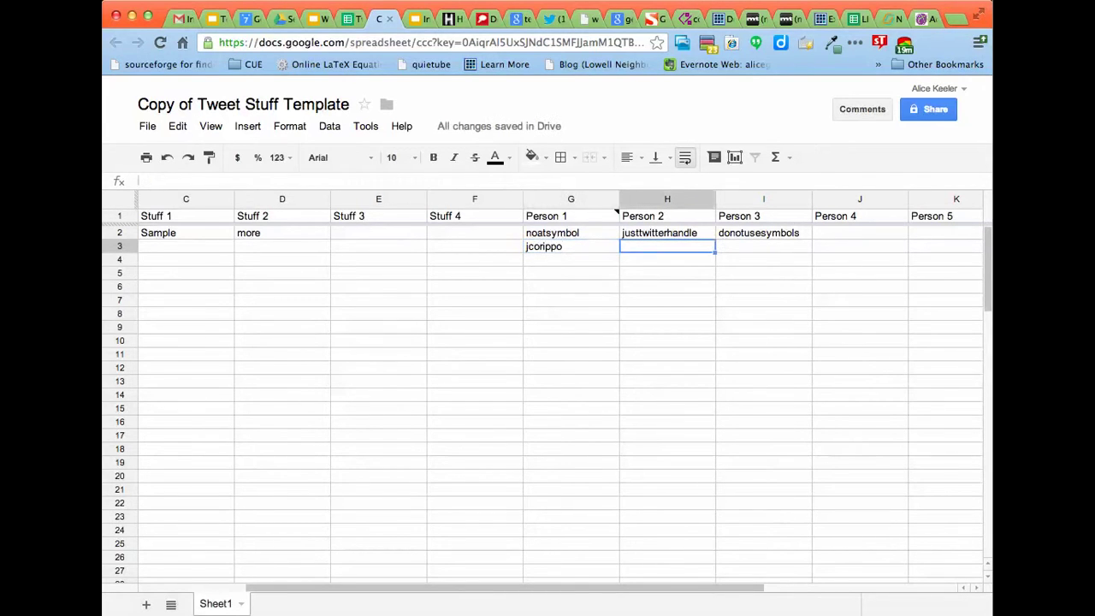
{"action": "type", "text": "willkimbley"}
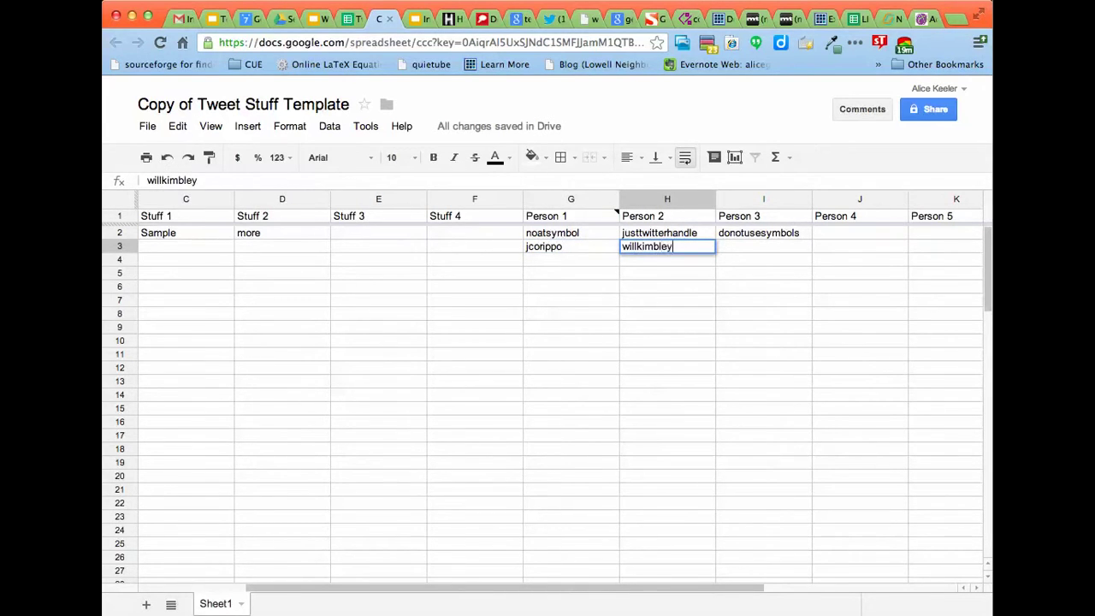
{"action": "key", "text": "Tab"}
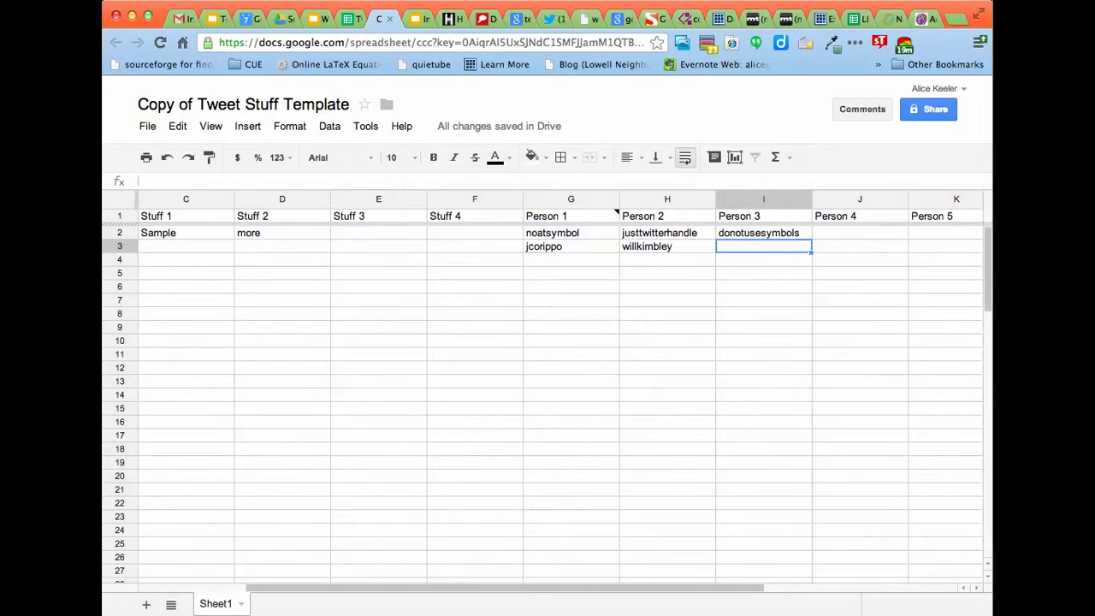
{"action": "type", "text": "bartonkeeler"}
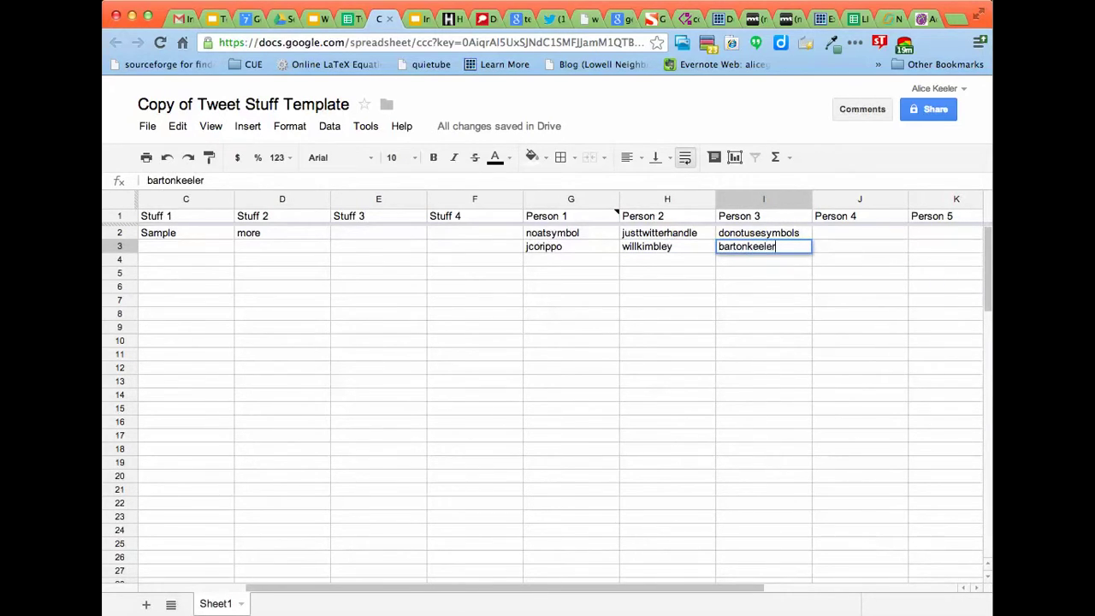
{"action": "key", "text": "Tab"}
{"action": "type", "text": "jen"}
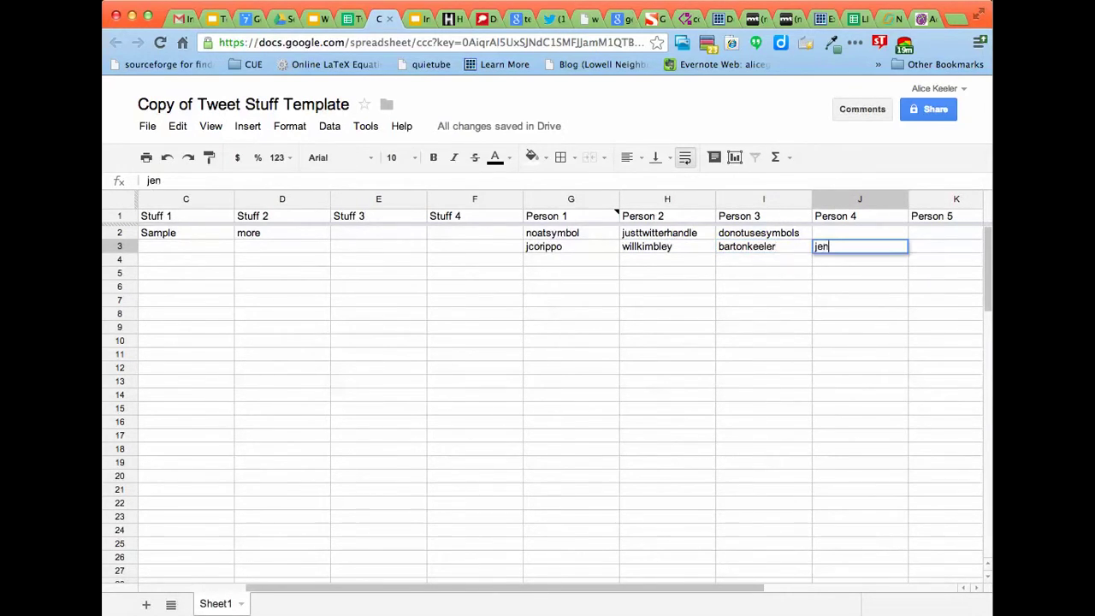
{"action": "type", "text": "roberts1"}
{"action": "key", "text": "Return"}
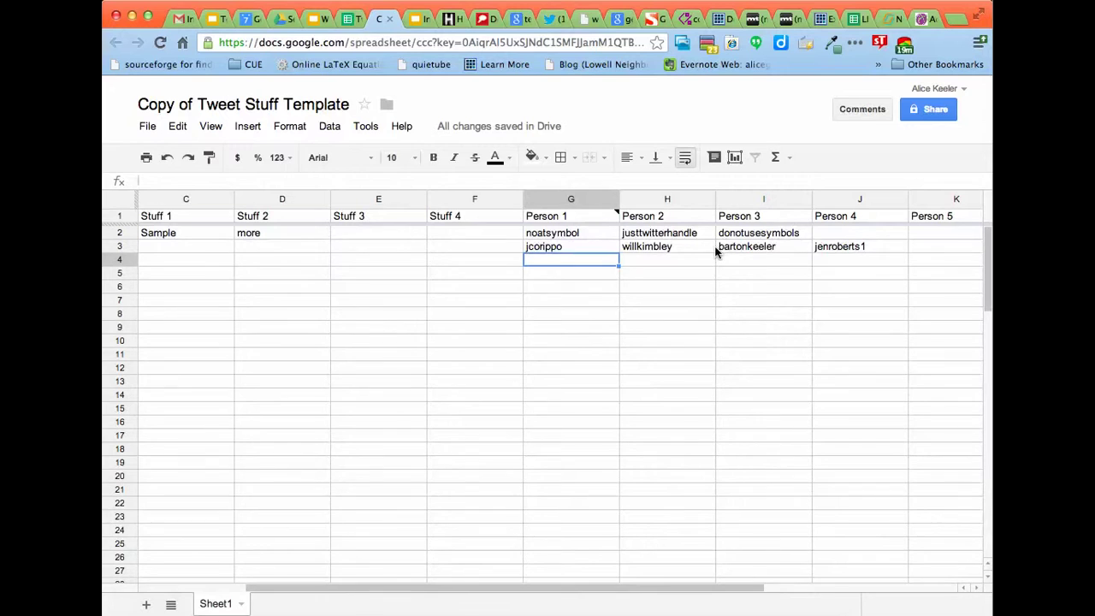
{"action": "left_click", "coordinate": [892, 251]}
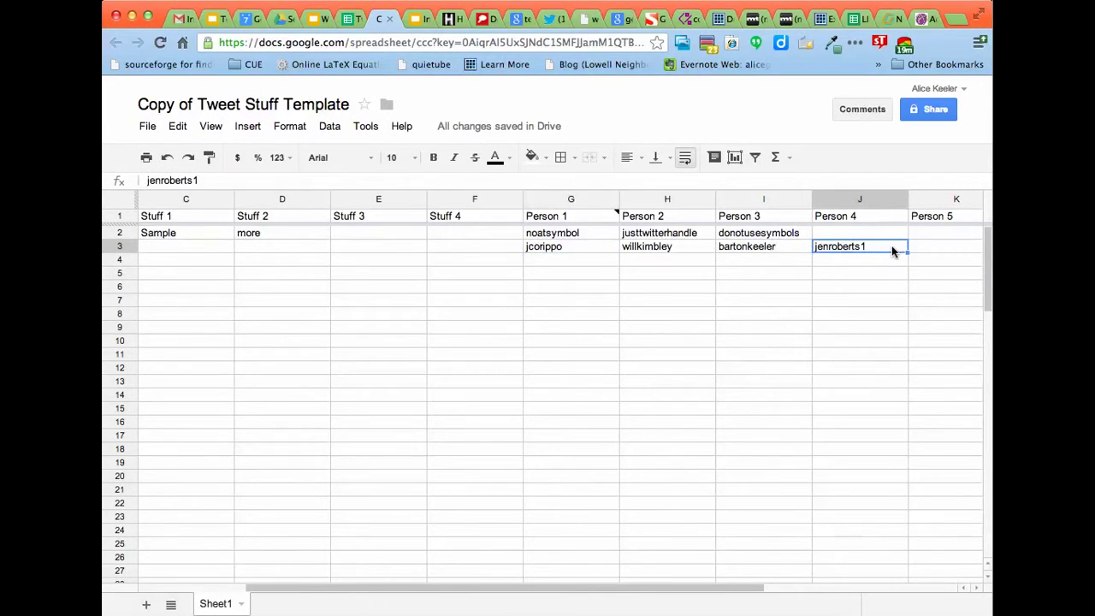
{"action": "key", "text": "Right"}
{"action": "key", "text": "Right"}
{"action": "key", "text": "Right"}
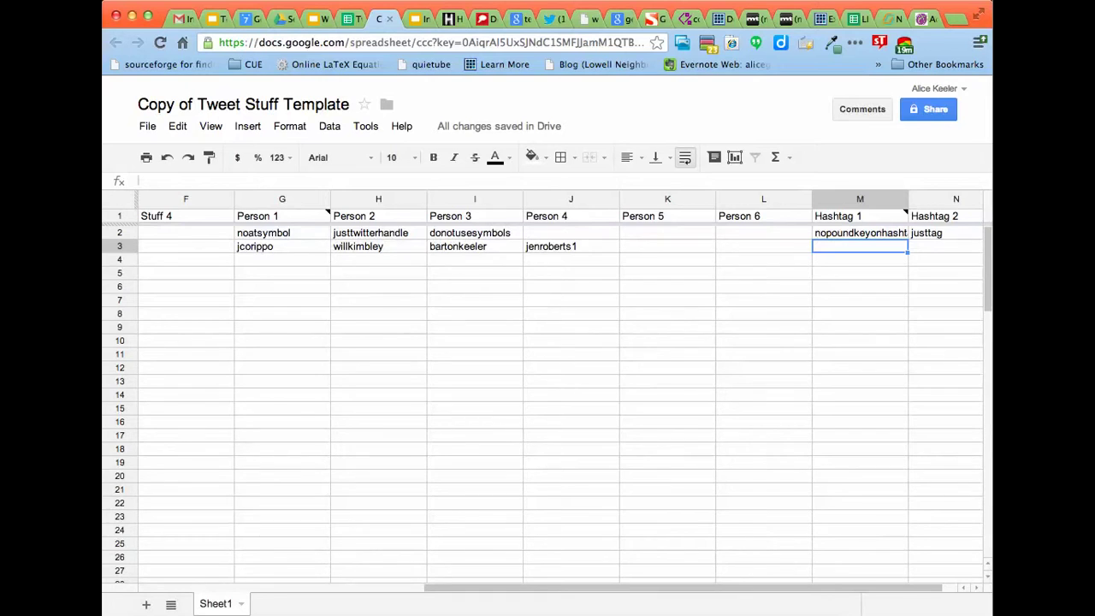
Enter 'fresnospecialgroup' in M3 as row 3's Hashtag 1.
{"action": "type", "text": "fresnosp"}
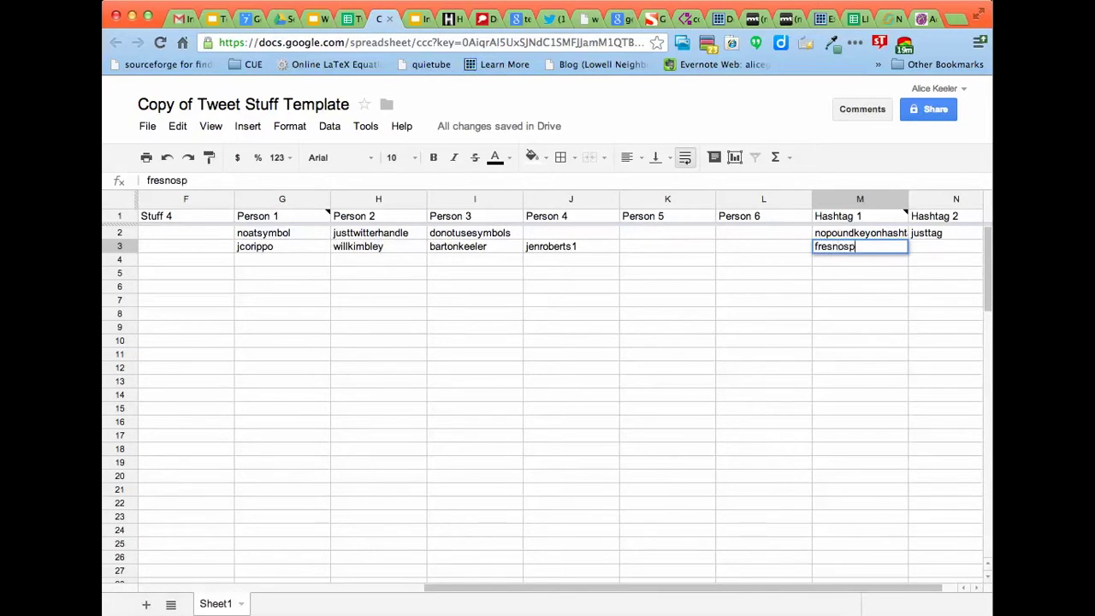
{"action": "type", "text": "ecialgroup"}
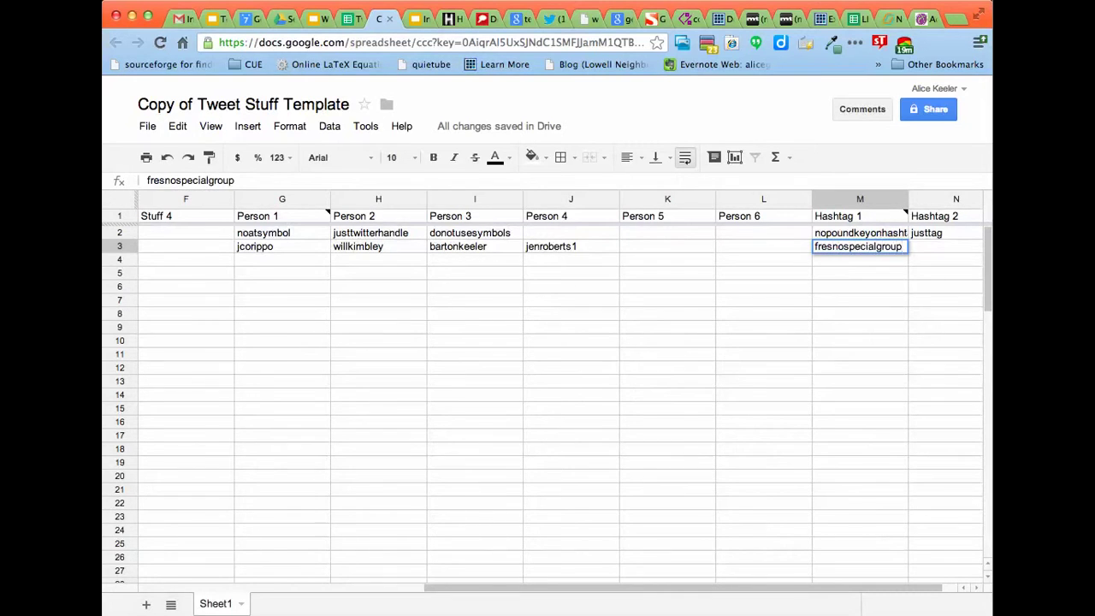
{"action": "key", "text": "Return"}
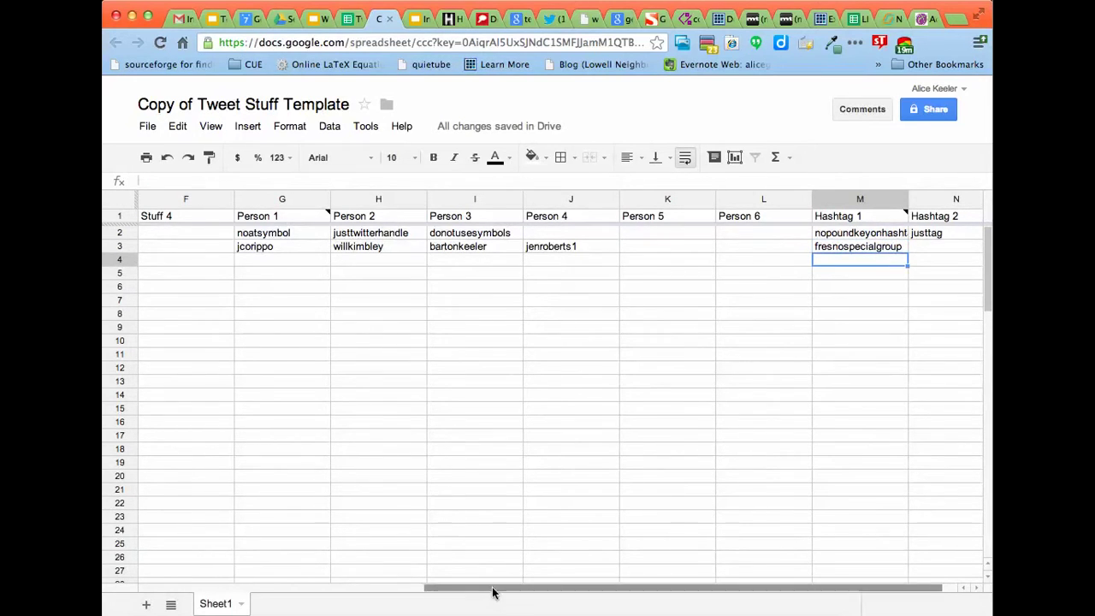
{"action": "left_click_drag", "start_coordinate": [494, 590], "coordinate": [214, 589]}
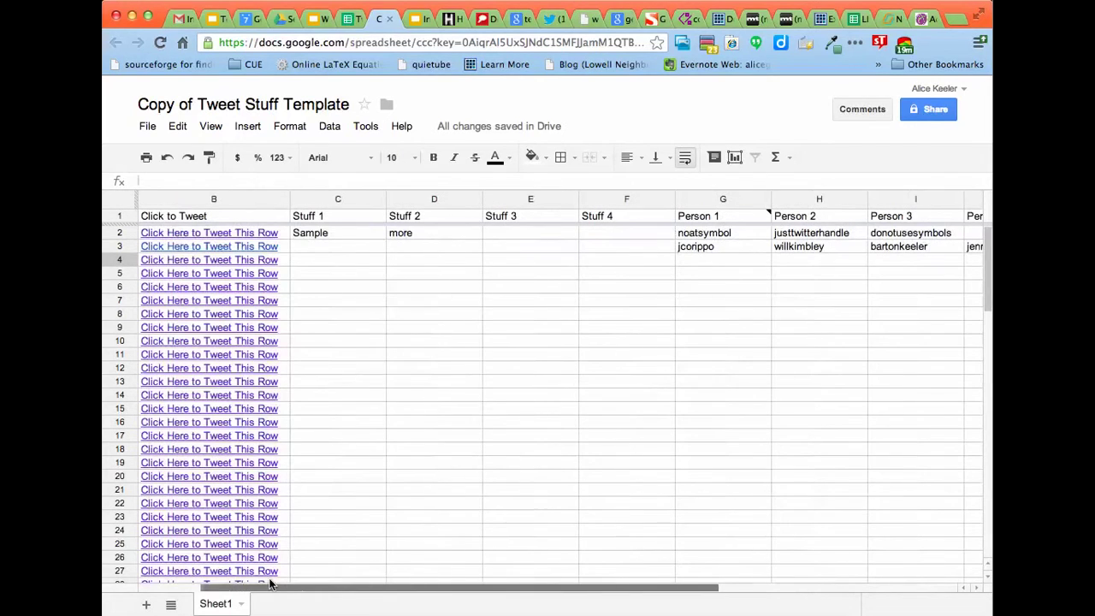
Follow the tweet link in cell B3 to Twitter in a new tab.
{"action": "left_click", "coordinate": [234, 249]}
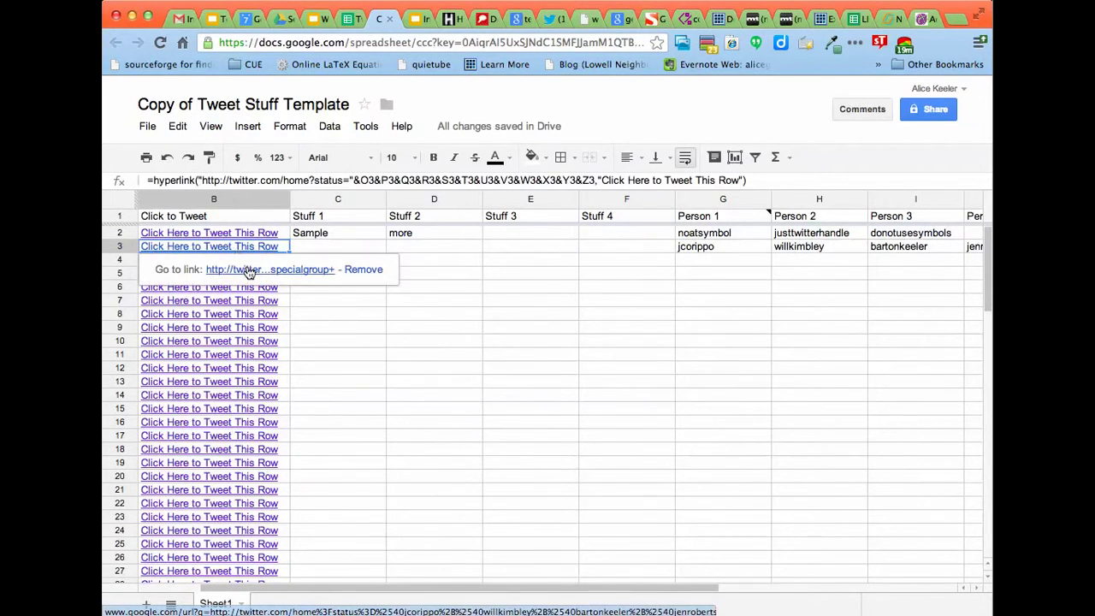
{"action": "left_click", "coordinate": [250, 270]}
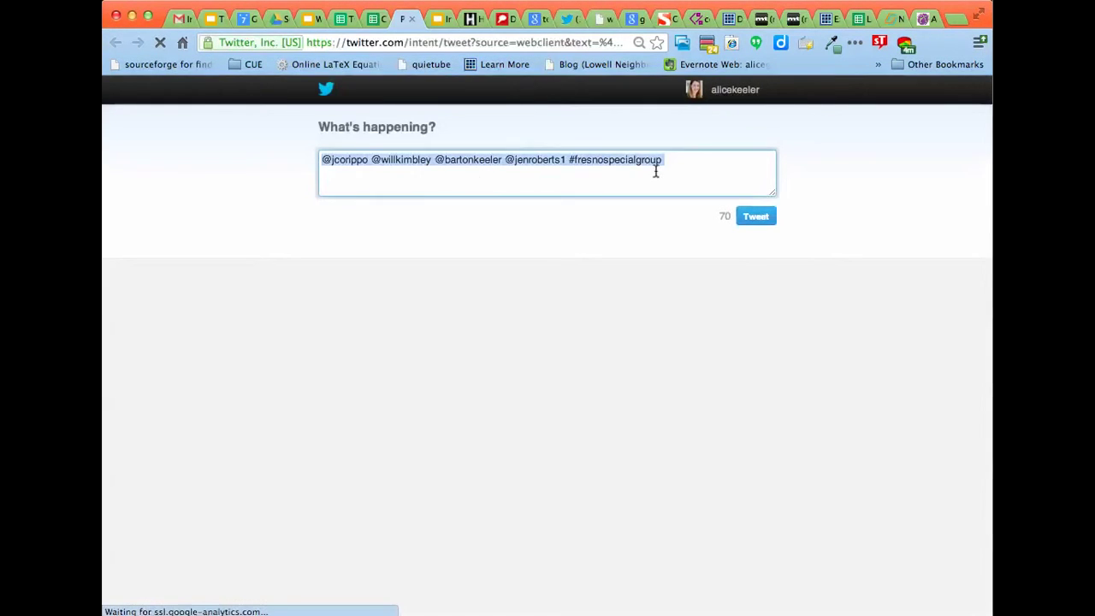
Inspect the prefilled tweet's handles and #fresnospecialgroup hashtag, then go back to the spreadsheet.
{"action": "left_click", "coordinate": [580, 159]}
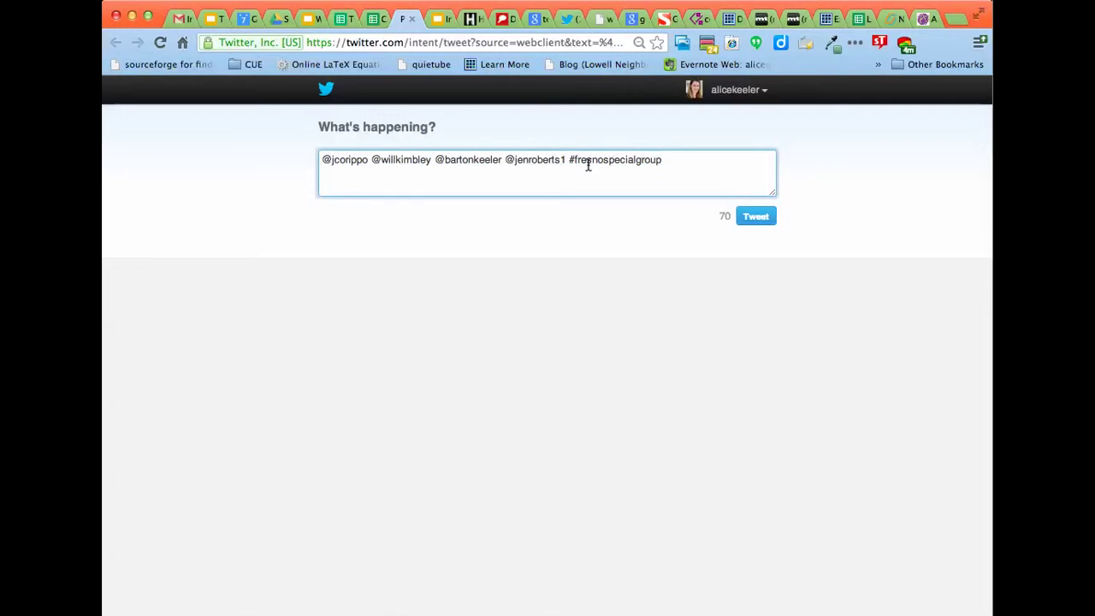
{"action": "key", "text": "super+equal"}
{"action": "key", "text": "super+equal"}
{"action": "key", "text": "super+equal"}
{"action": "key", "text": "super+equal"}
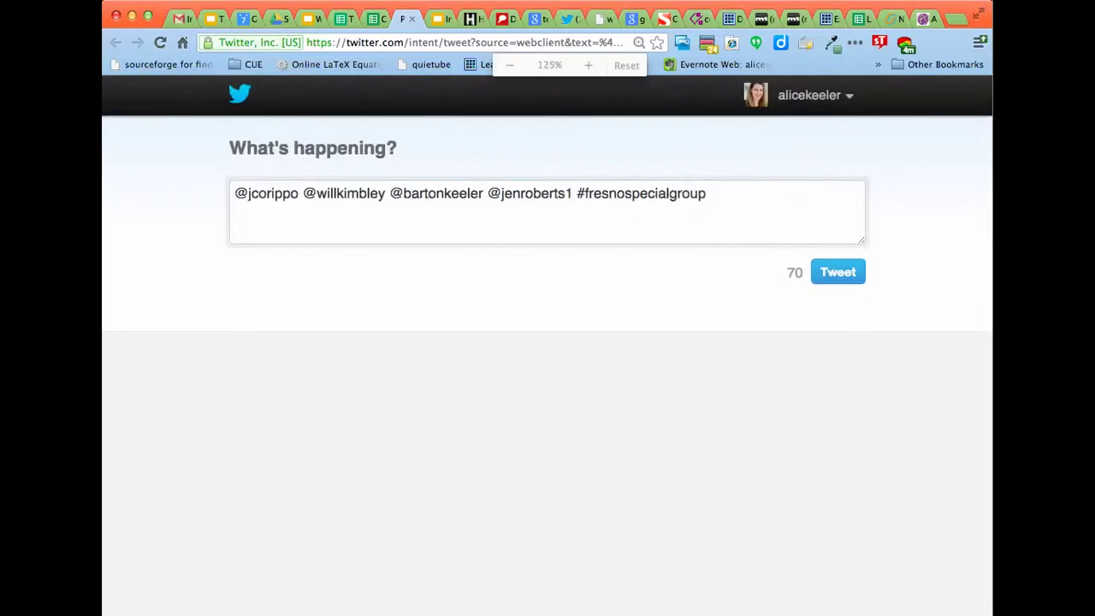
{"action": "left_click_drag", "start_coordinate": [579, 215], "coordinate": [737, 214]}
{"action": "left_click", "coordinate": [581, 214]}
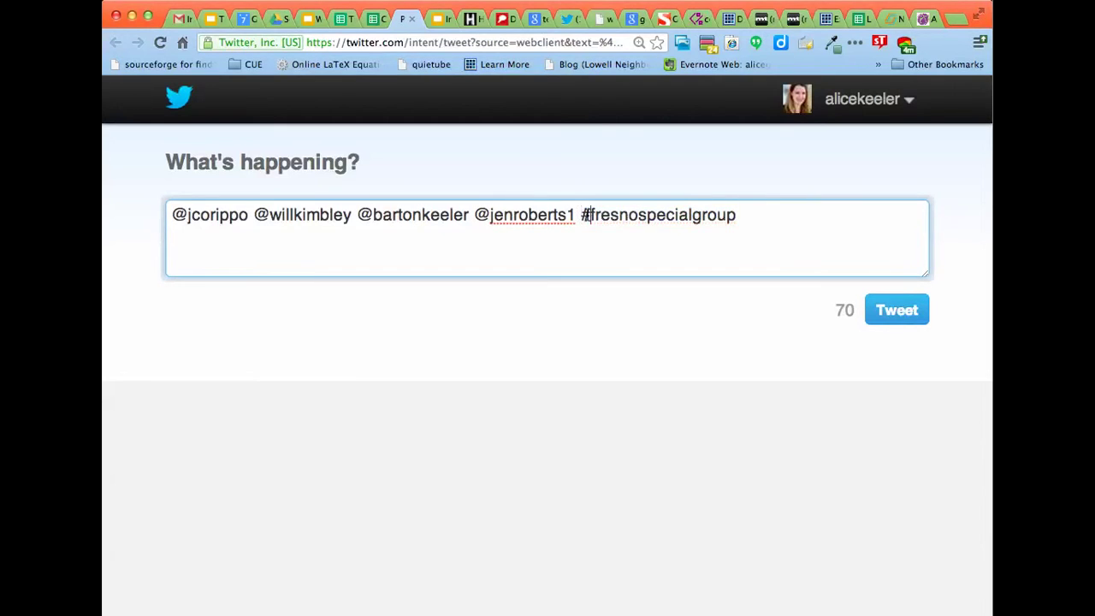
{"action": "left_click_drag", "start_coordinate": [581, 215], "coordinate": [590, 215]}
{"action": "left_click", "coordinate": [484, 214]}
{"action": "left_click_drag", "start_coordinate": [489, 215], "coordinate": [475, 215]}
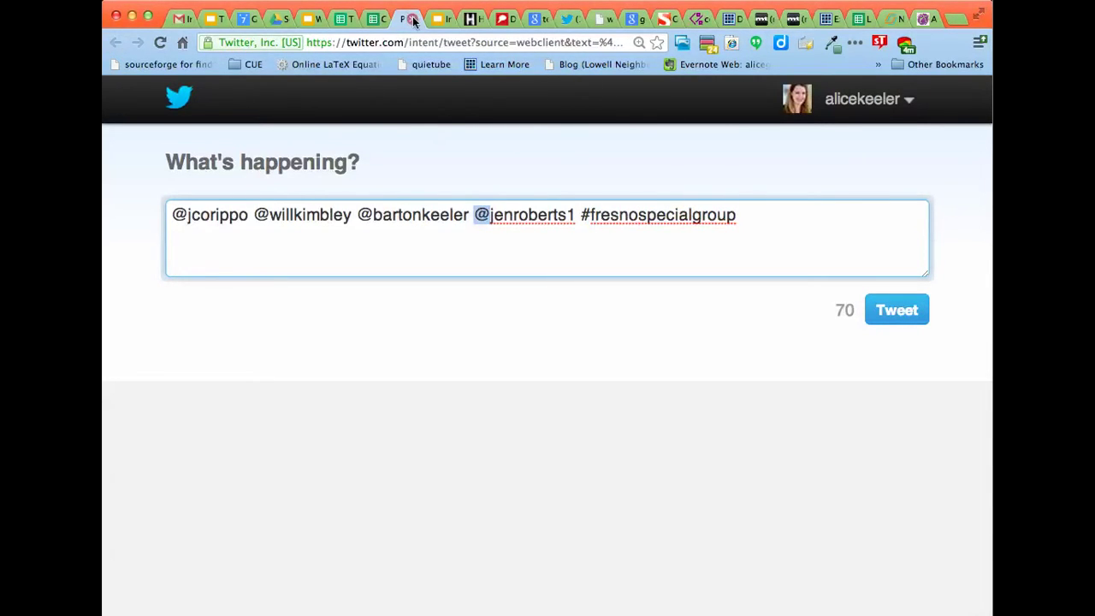
{"action": "key", "text": "super+alt+Left"}
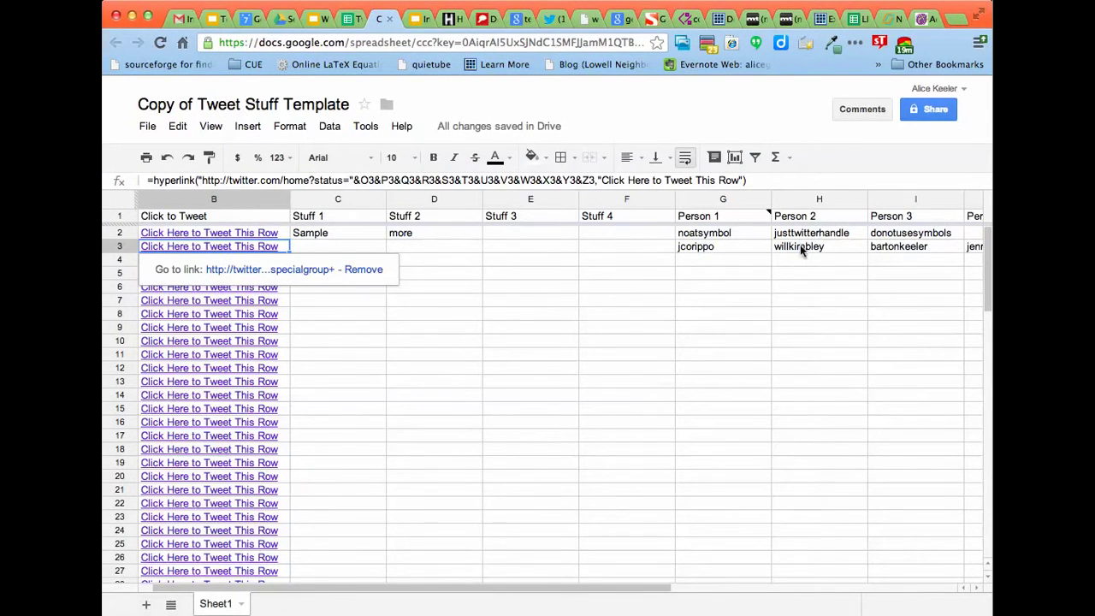
{"action": "scroll", "coordinate": [723, 286], "scroll_direction": "right", "scroll_amount": 2}
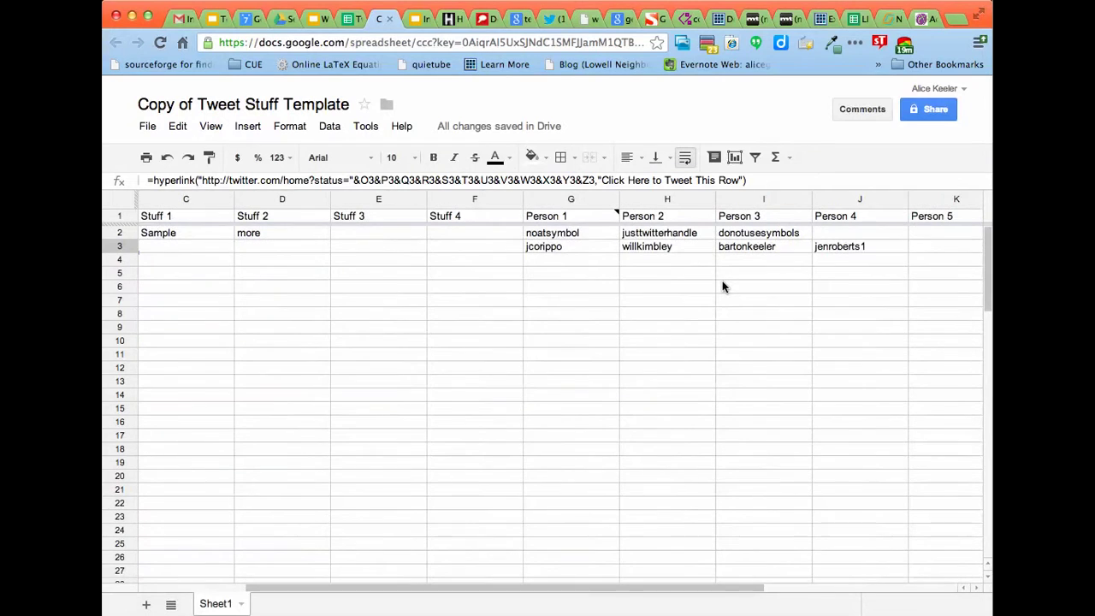
{"action": "scroll", "coordinate": [723, 287], "scroll_direction": "right", "scroll_amount": 6}
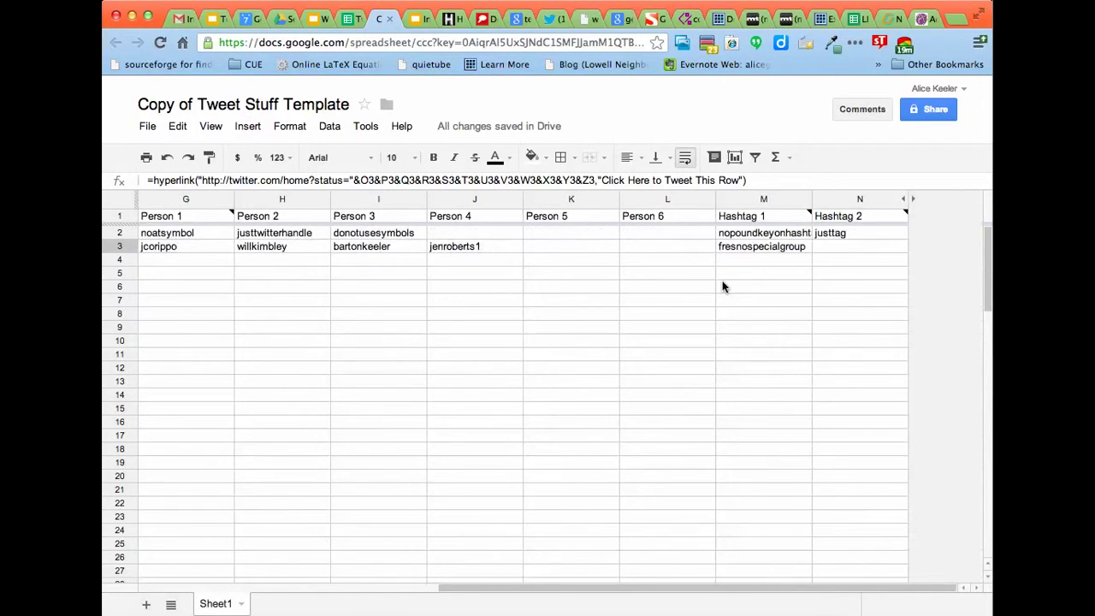
{"action": "scroll", "coordinate": [722, 286], "scroll_direction": "left", "scroll_amount": 6}
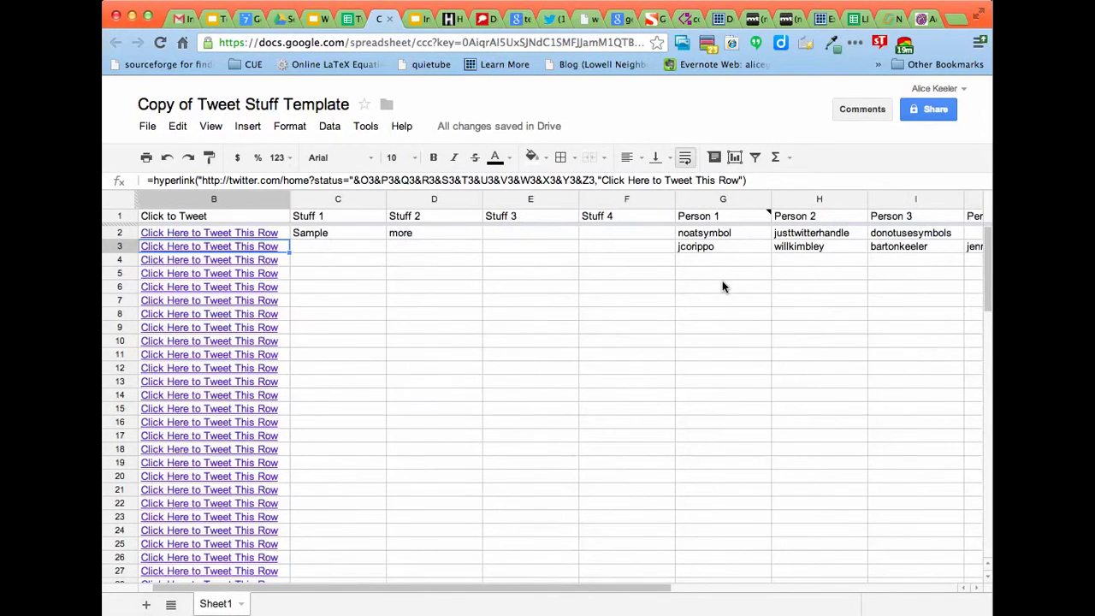
{"action": "scroll", "coordinate": [722, 287], "scroll_direction": "right", "scroll_amount": 2}
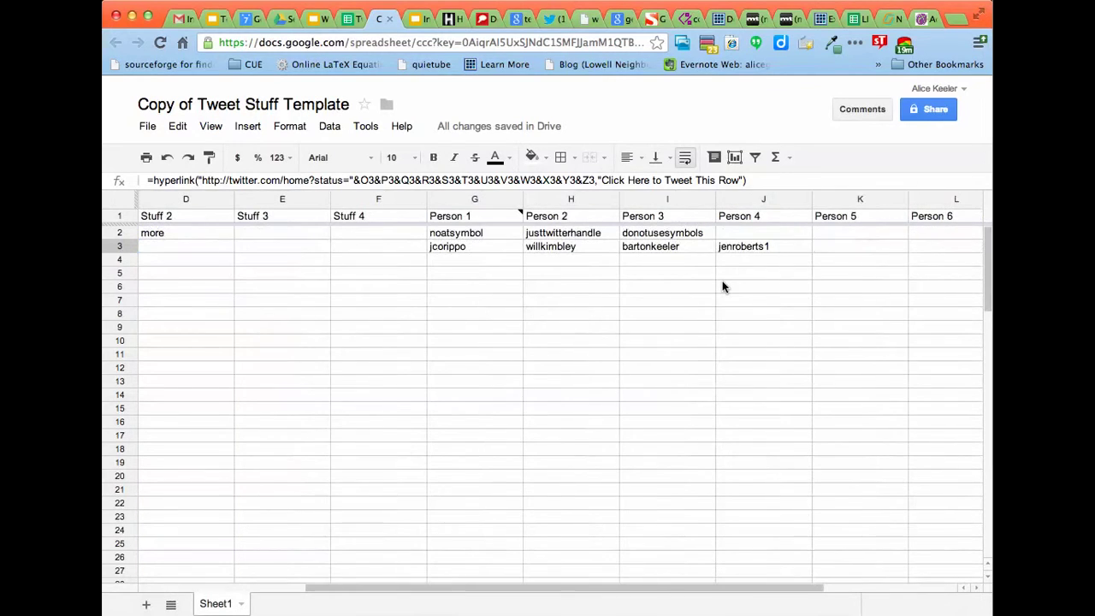
{"action": "left_click_drag", "start_coordinate": [481, 246], "coordinate": [840, 247]}
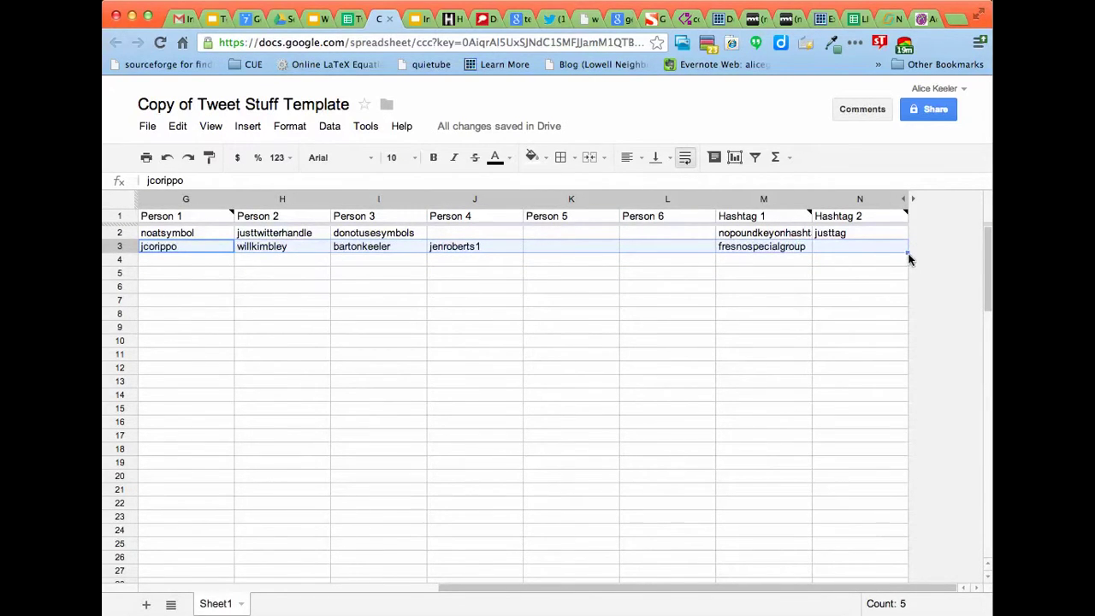
Extend the G3:N3 selection to row 78 and fill the handles and hashtag down.
{"action": "key", "text": "super+equal"}
{"action": "key", "text": "super+equal"}
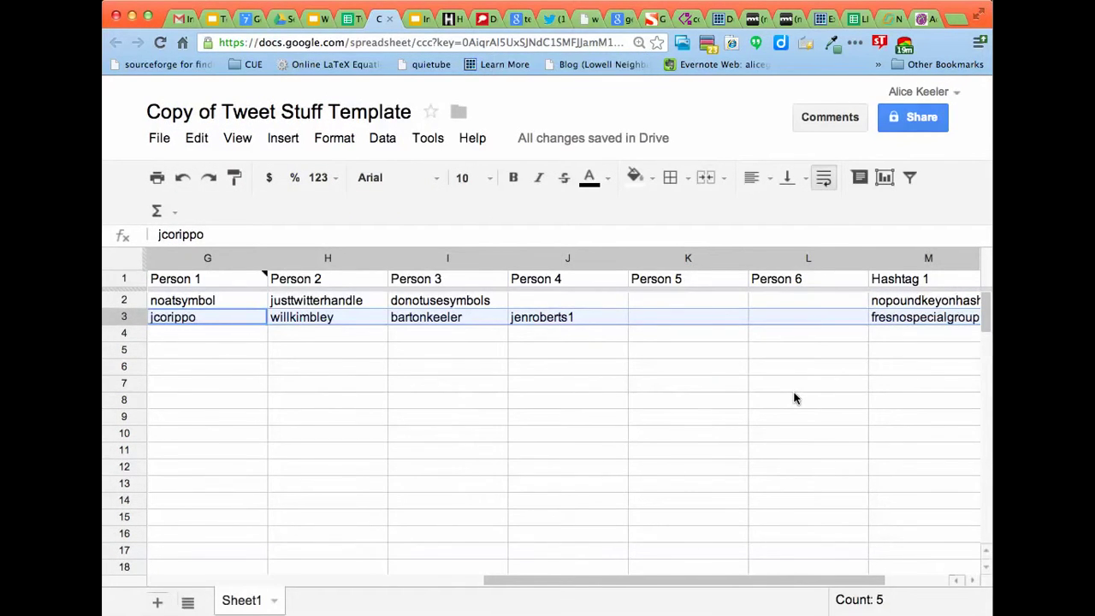
{"action": "scroll", "coordinate": [794, 397], "scroll_direction": "right", "scroll_amount": 2}
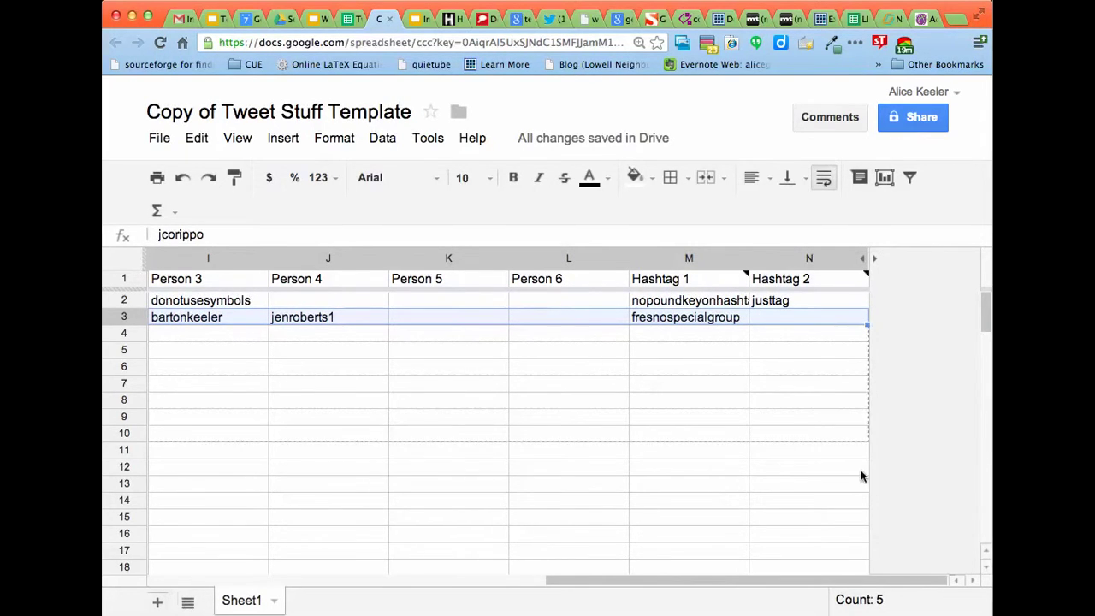
{"action": "scroll", "coordinate": [513, 427], "scroll_direction": "down", "scroll_amount": 7}
{"action": "scroll", "coordinate": [509, 428], "scroll_direction": "down", "scroll_amount": 10}
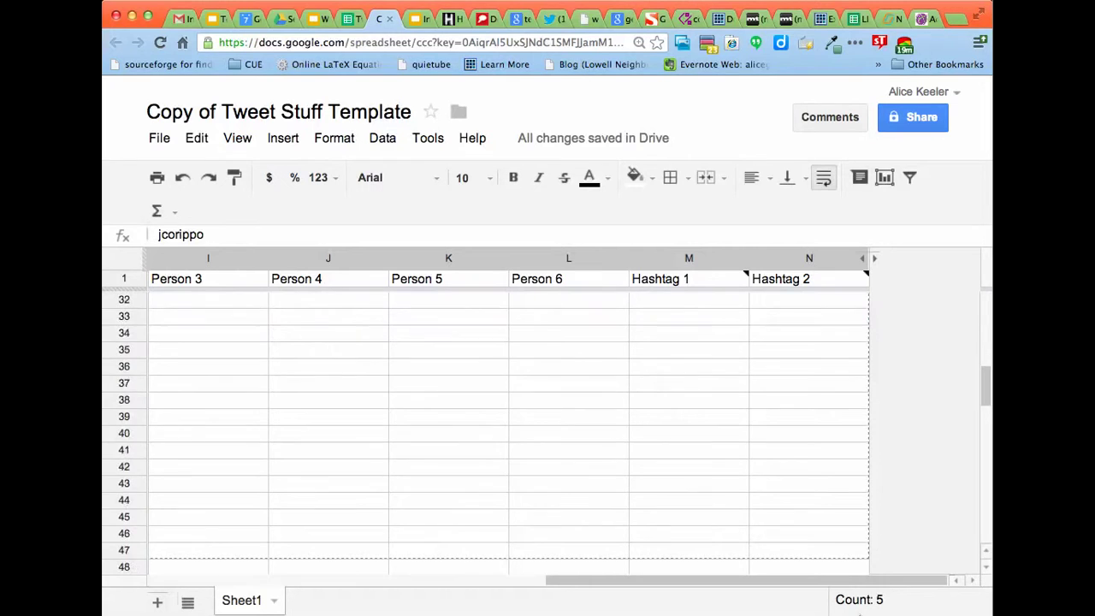
{"action": "scroll", "coordinate": [508, 427], "scroll_direction": "down", "scroll_amount": 2}
{"action": "left_click", "coordinate": [808, 550], "text": "shift"}
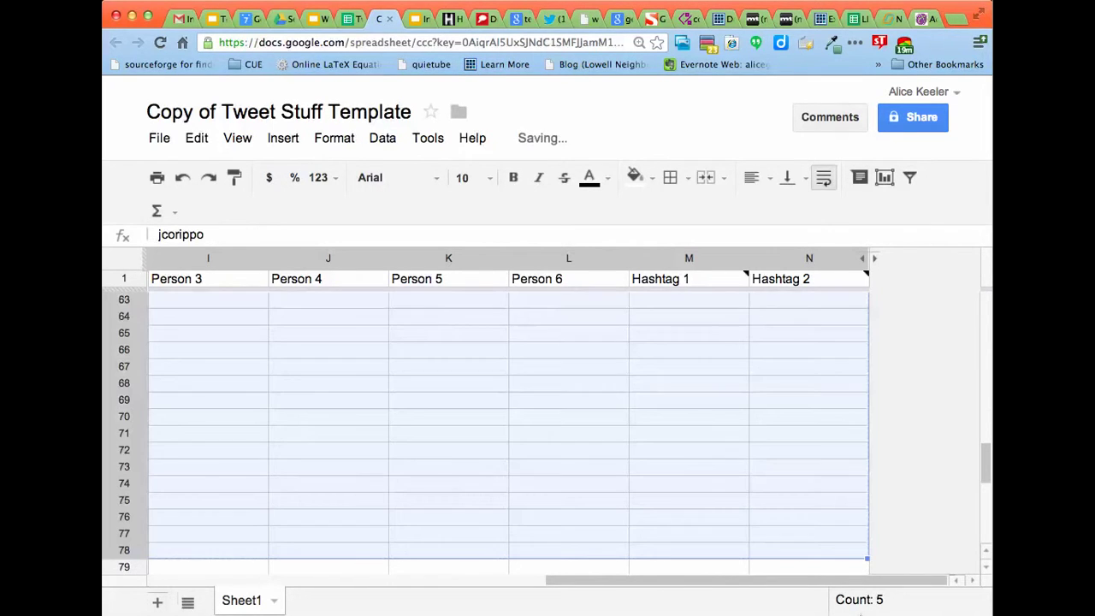
{"action": "key", "text": "Delete"}
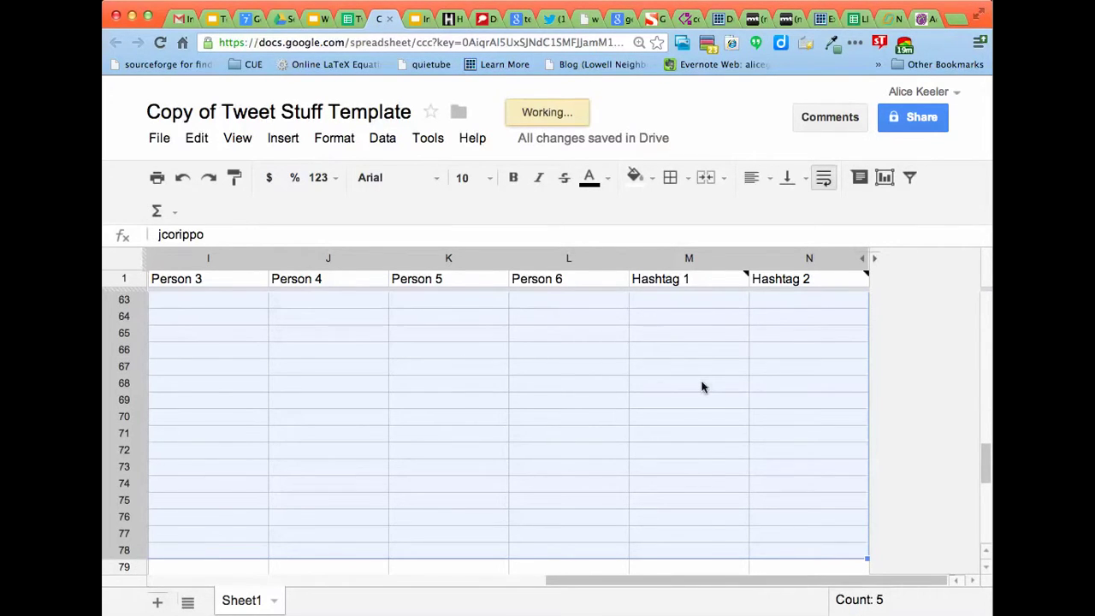
{"action": "key", "text": "super+z"}
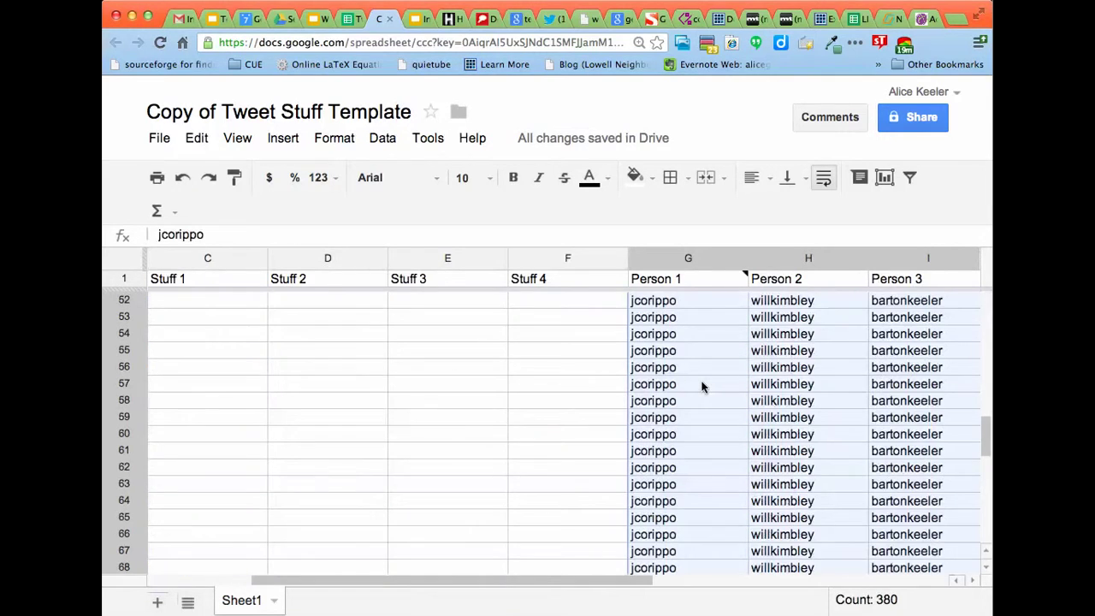
Check a row's tweet link formula and select cell C3 for the first message.
{"action": "scroll", "coordinate": [701, 387], "scroll_direction": "right", "scroll_amount": 6}
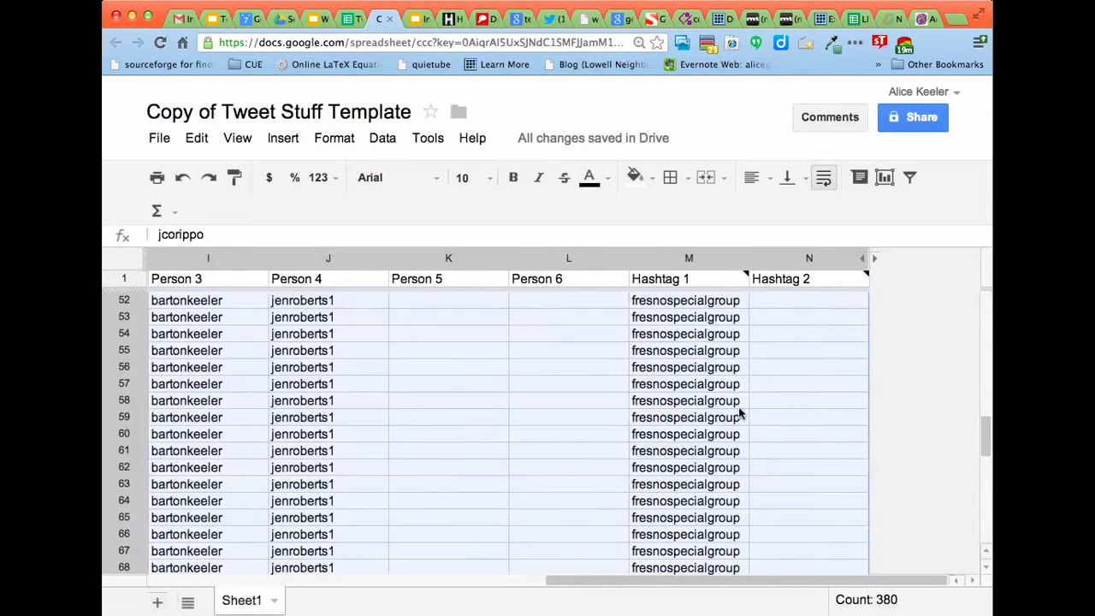
{"action": "scroll", "coordinate": [525, 363], "scroll_direction": "left", "scroll_amount": 8}
{"action": "scroll", "coordinate": [525, 363], "scroll_direction": "up", "scroll_amount": 15}
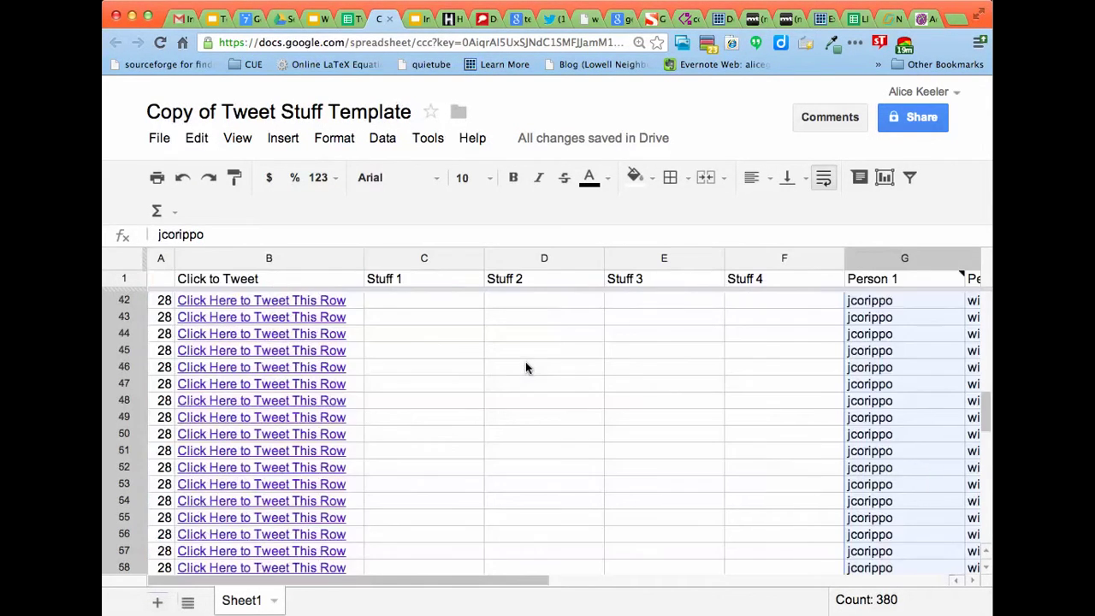
{"action": "left_click", "coordinate": [360, 351]}
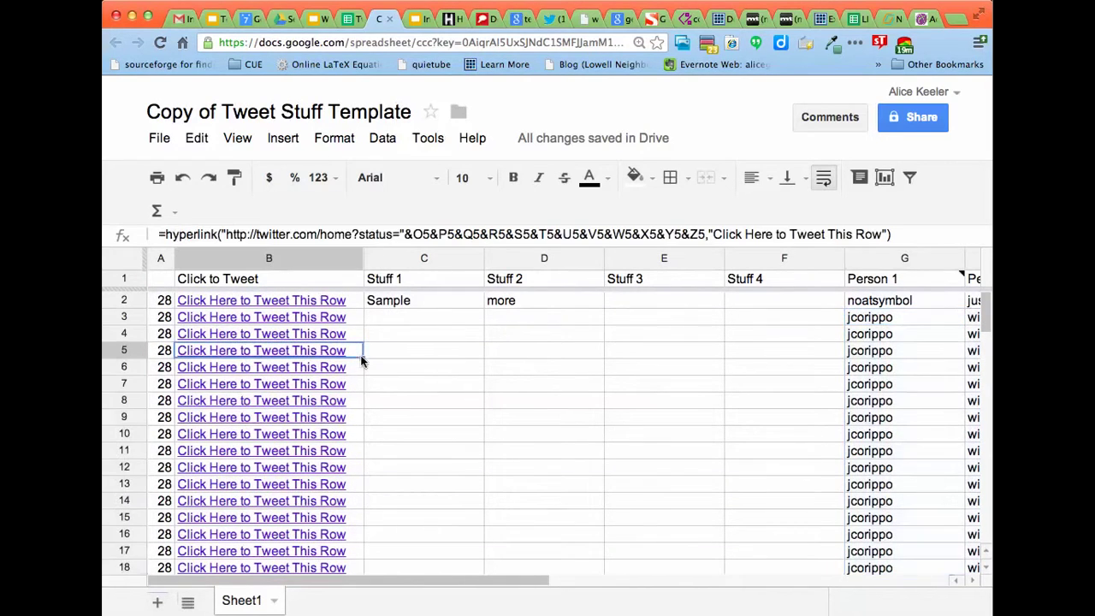
{"action": "left_click", "coordinate": [400, 334]}
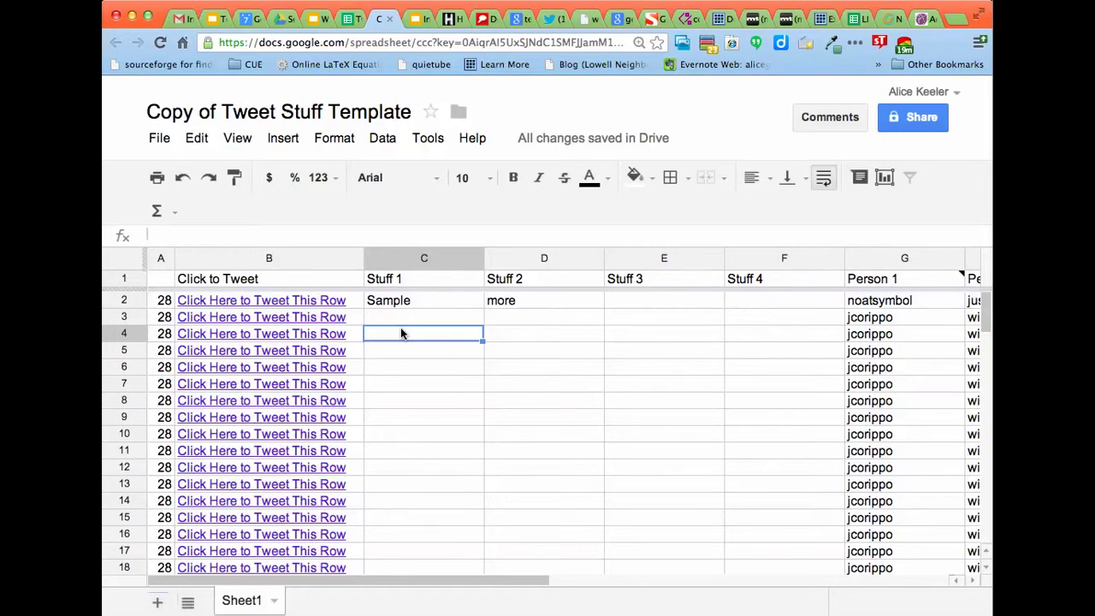
{"action": "left_click", "coordinate": [407, 319]}
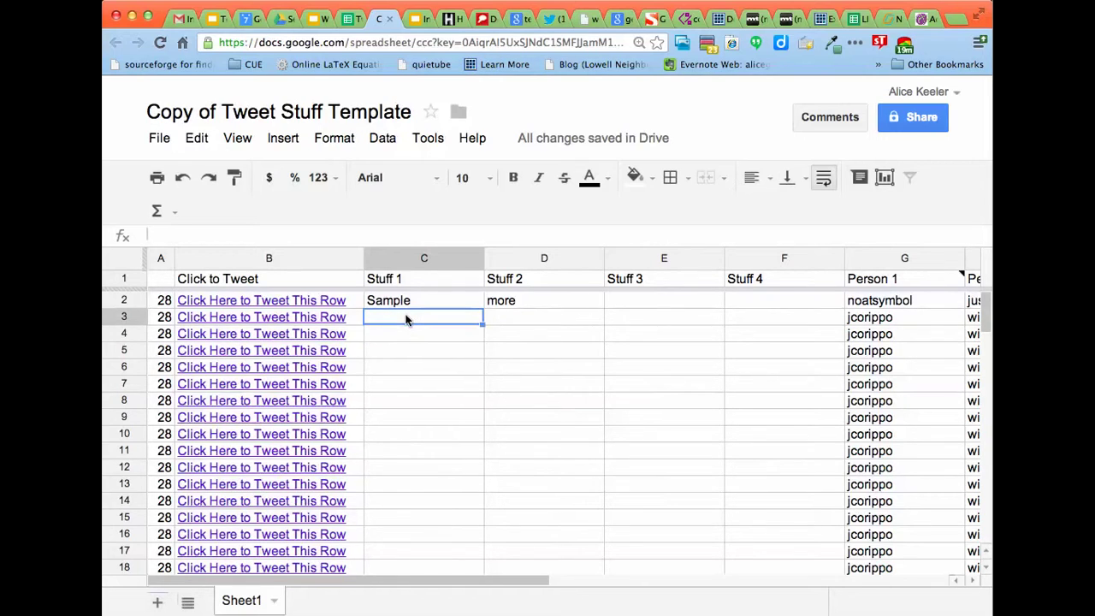
Enter 'Message for Day 1' in C3 and 'Remember to bring the milk' in D3.
{"action": "type", "text": "Message for Day 1"}
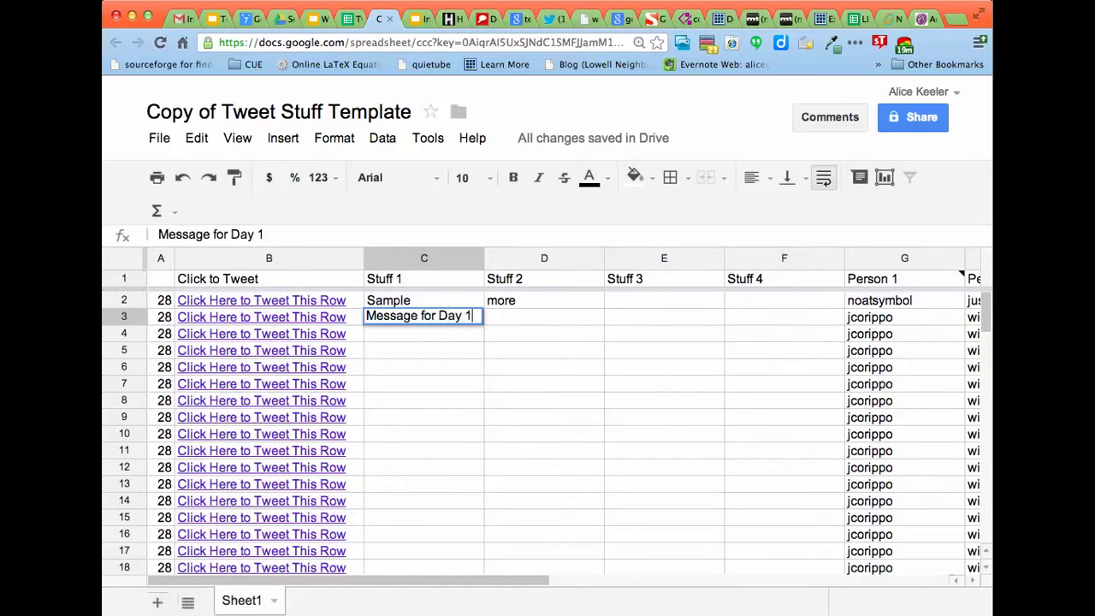
{"action": "key", "text": "Tab"}
{"action": "type", "text": "Remember "}
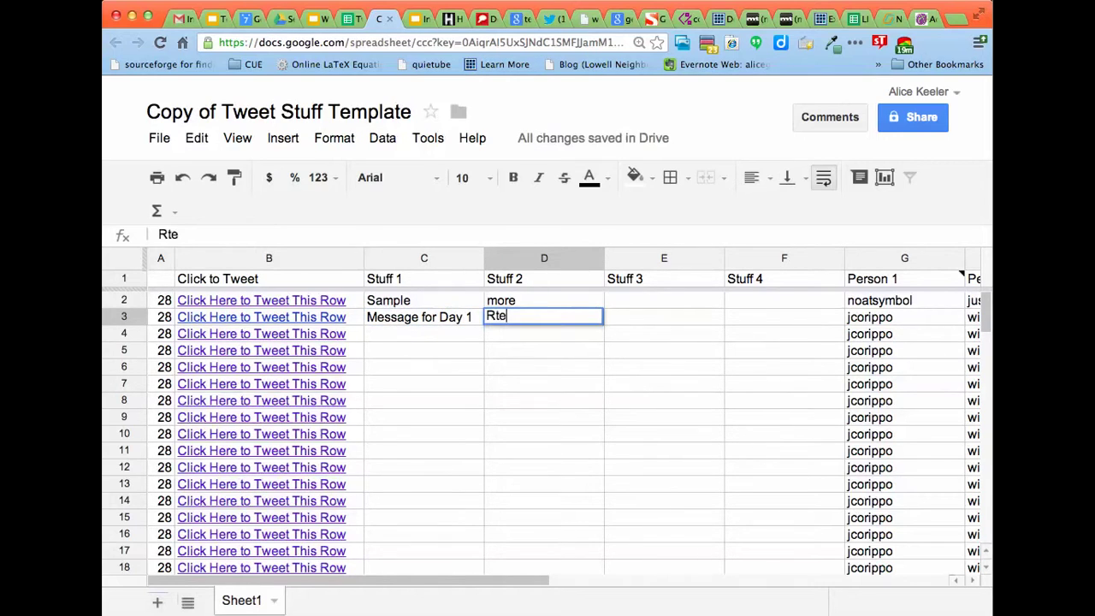
{"action": "type", "text": "to bring the b"}
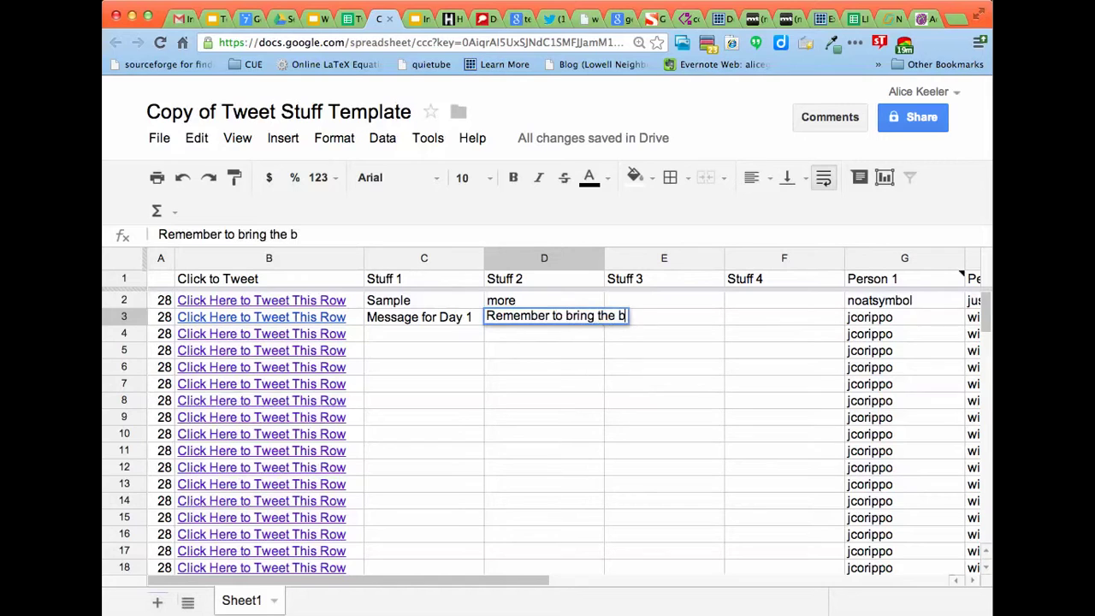
{"action": "key", "text": "BackSpace"}
{"action": "type", "text": "milk"}
{"action": "key", "text": "Return"}
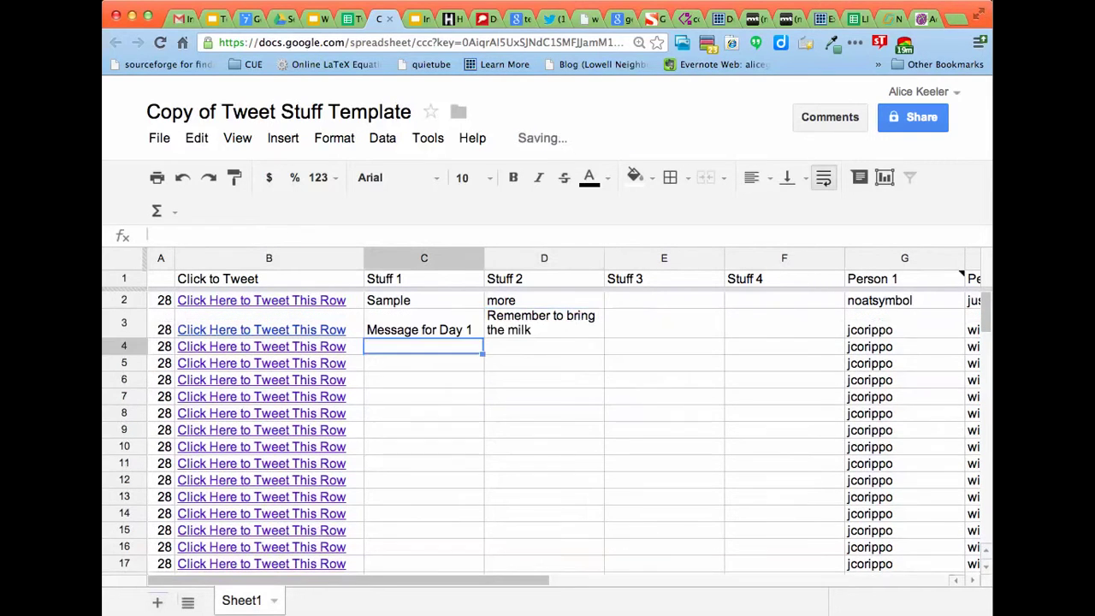
Fill row 4 with 'Day 2 Message', 'I hope you are working on your presentations' and 'Make them in Google'.
{"action": "type", "text": "M"}
{"action": "key", "text": "BackSpace"}
{"action": "key", "text": "BackSpace"}
{"action": "type", "text": "Day "}
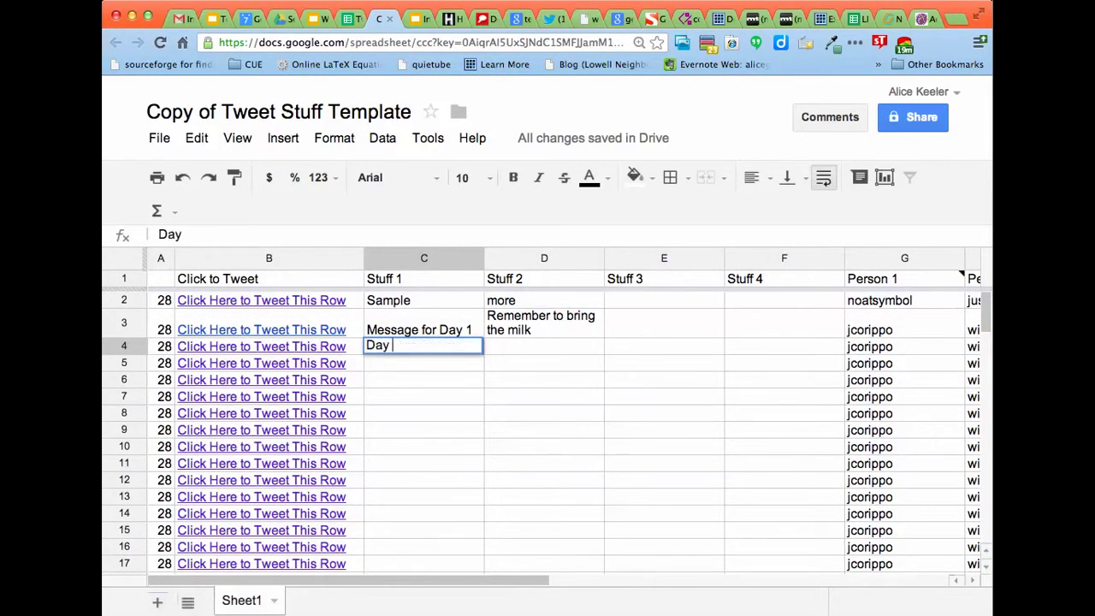
{"action": "type", "text": "2 Message"}
{"action": "key", "text": "Tab"}
{"action": "type", "text": "I h"}
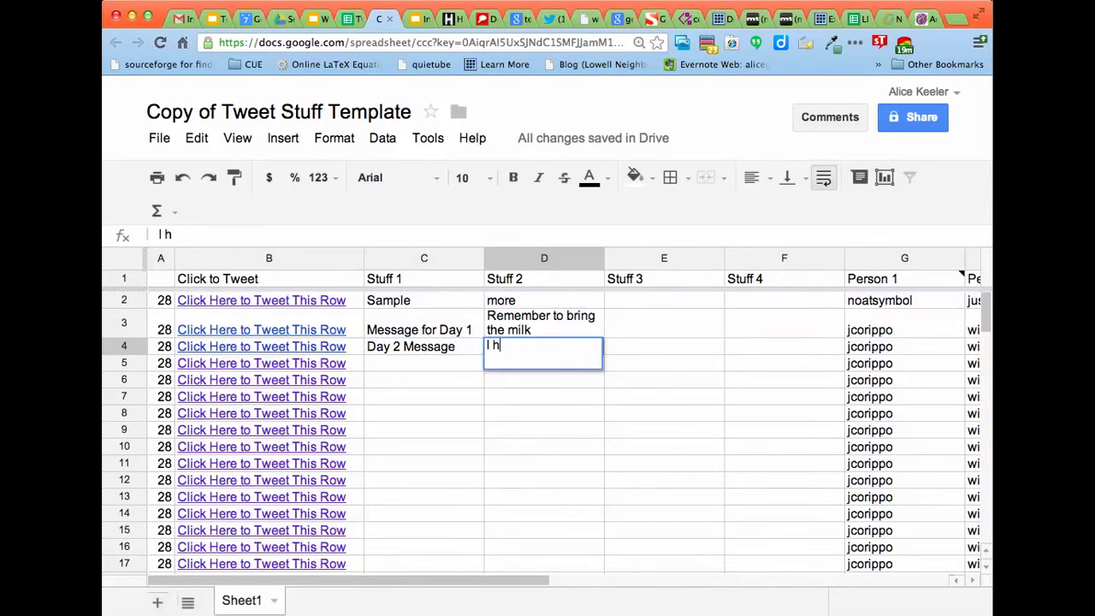
{"action": "type", "text": "ope you are working on"}
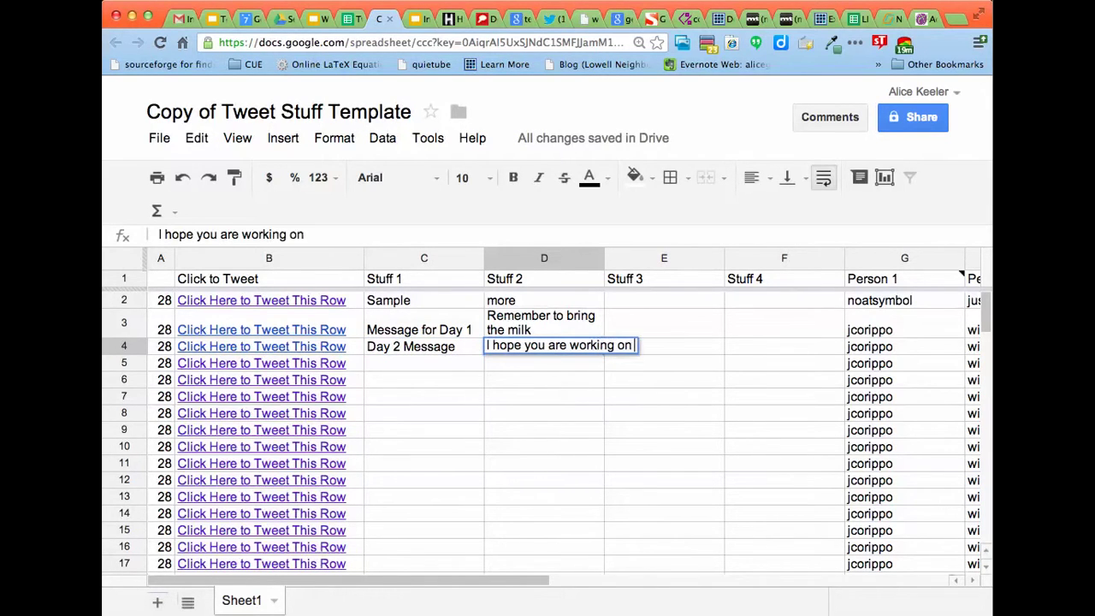
{"action": "type", "text": " your presentations"}
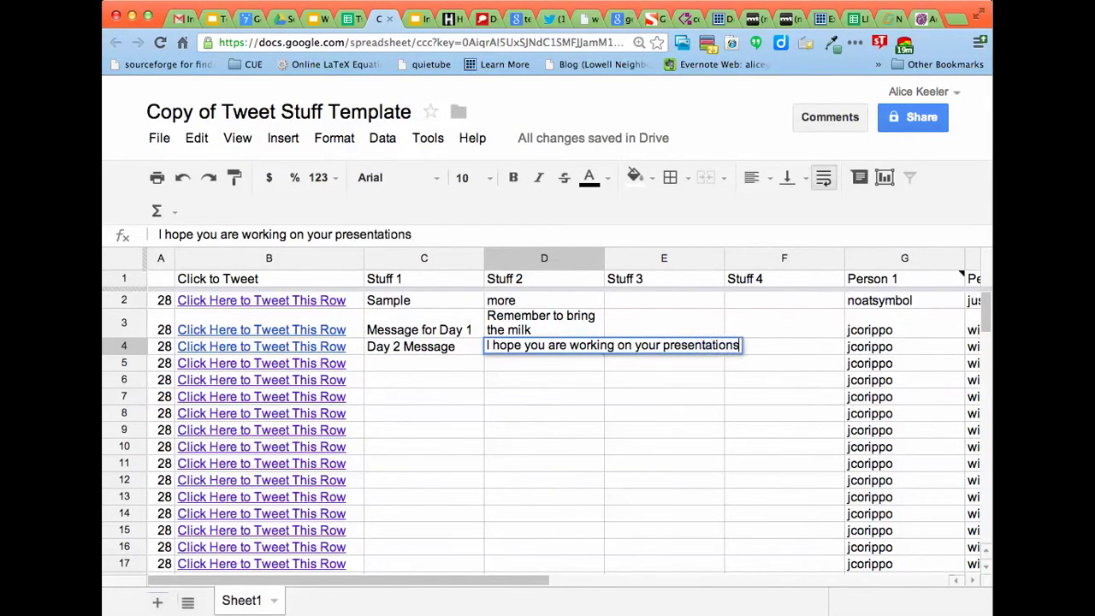
{"action": "key", "text": "Tab"}
{"action": "type", "text": "Make them in Google"}
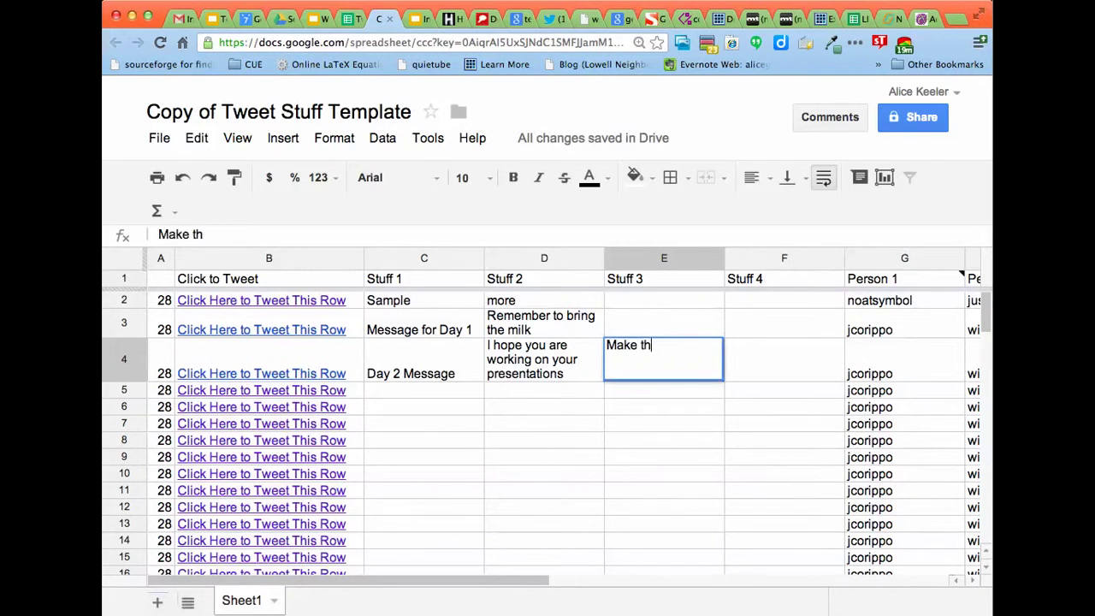
{"action": "key", "text": "Return"}
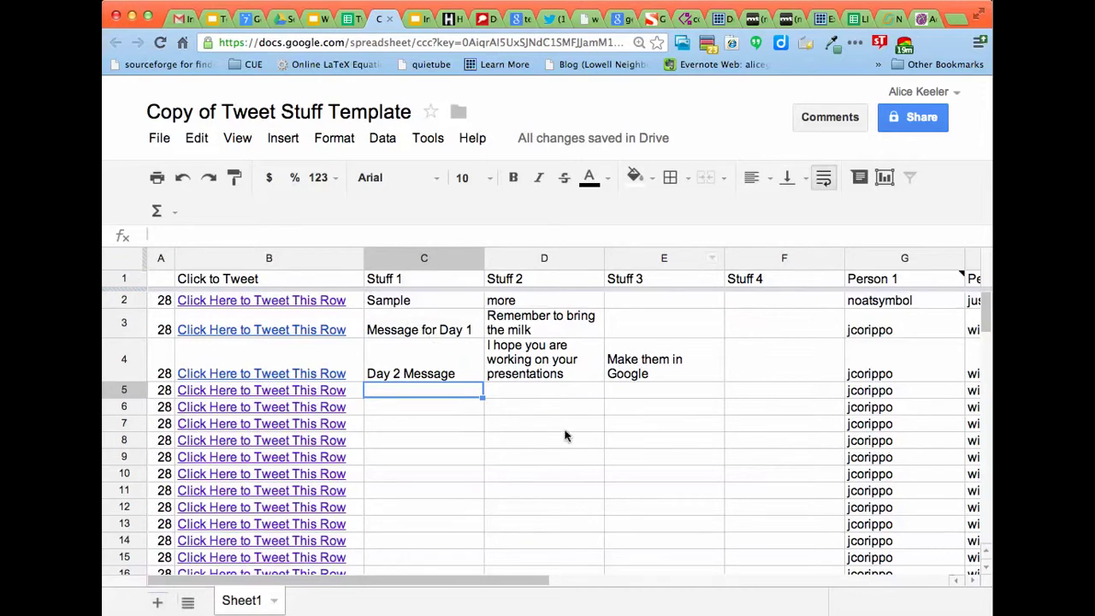
{"action": "left_click_drag", "start_coordinate": [401, 265], "coordinate": [745, 261]}
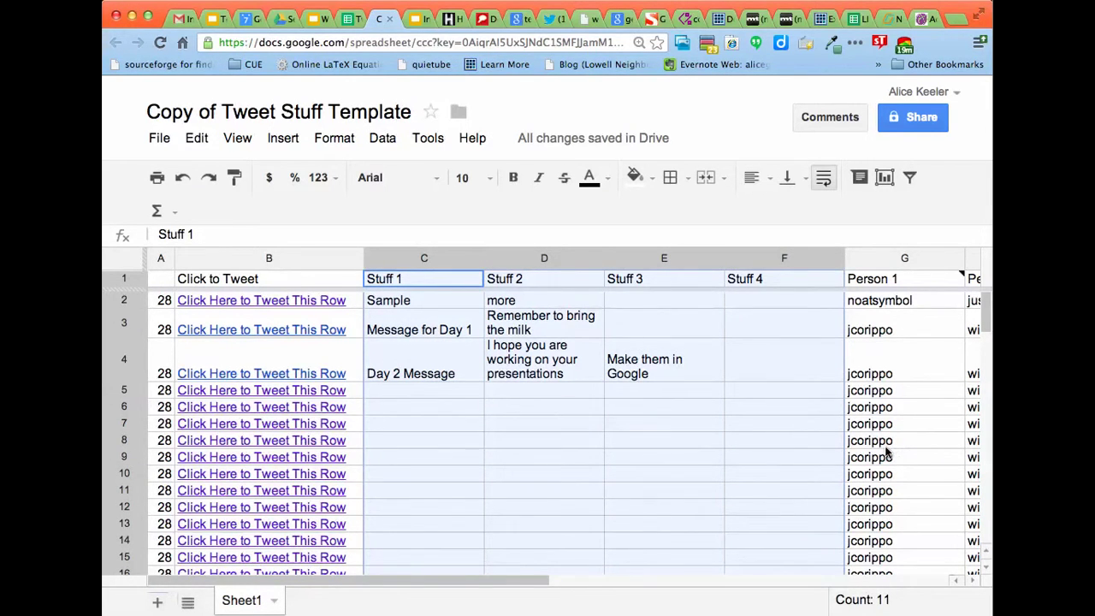
Inspect row 4's tweet link formula, reload the sheet, and bring up B4's link.
{"action": "scroll", "coordinate": [887, 452], "scroll_direction": "right", "scroll_amount": 5}
{"action": "scroll", "coordinate": [886, 452], "scroll_direction": "right", "scroll_amount": 5}
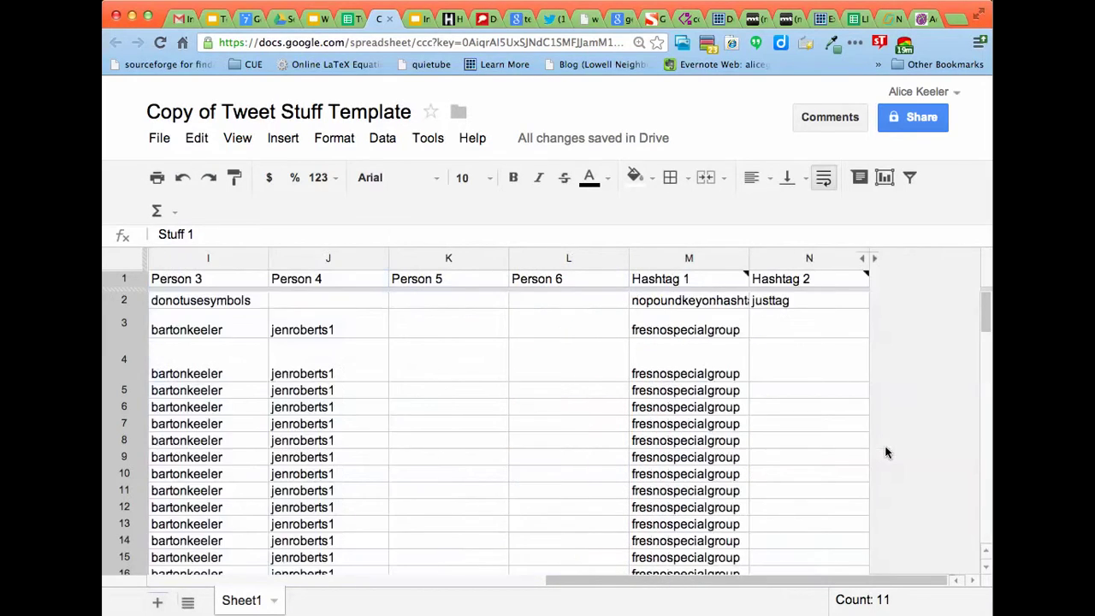
{"action": "scroll", "coordinate": [887, 452], "scroll_direction": "left", "scroll_amount": 10}
{"action": "left_click", "coordinate": [580, 407]}
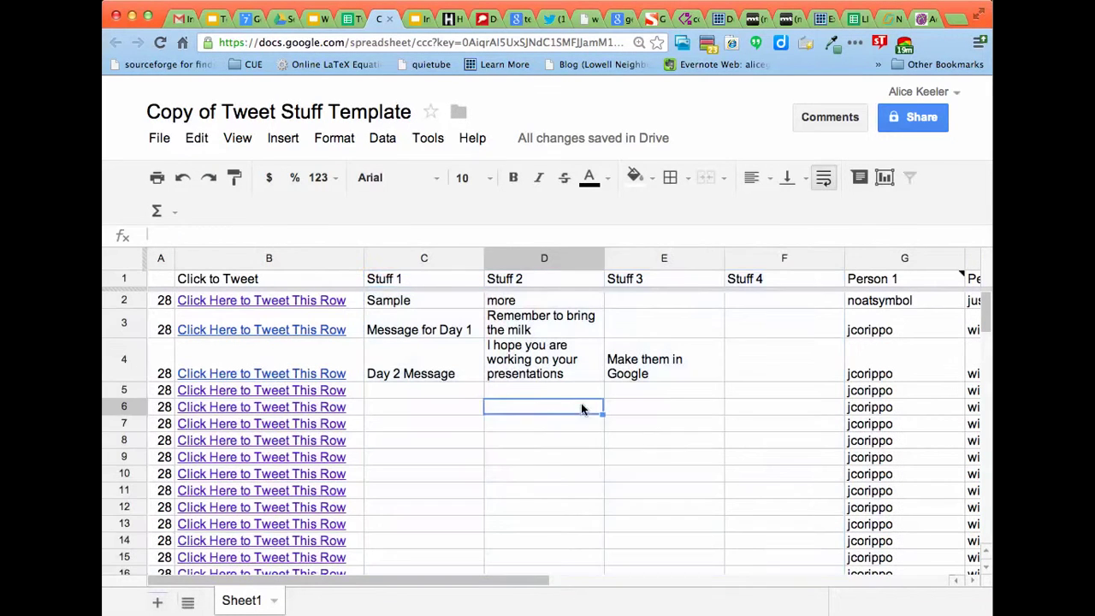
{"action": "left_click", "coordinate": [287, 364]}
{"action": "left_click", "coordinate": [384, 409]}
{"action": "left_click", "coordinate": [324, 377]}
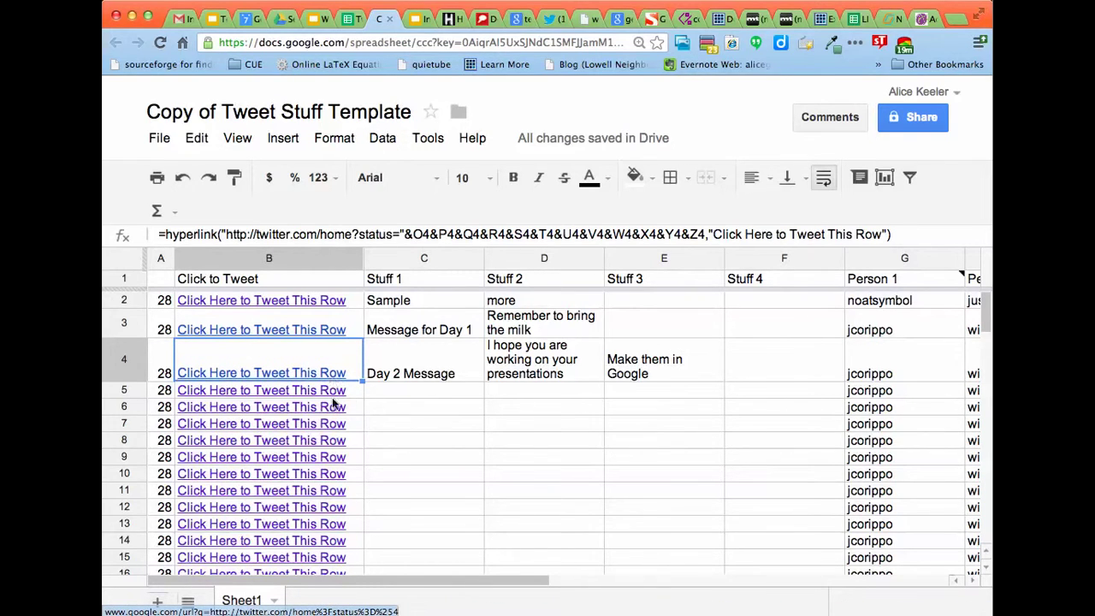
{"action": "left_click", "coordinate": [431, 425]}
{"action": "left_click", "coordinate": [160, 42]}
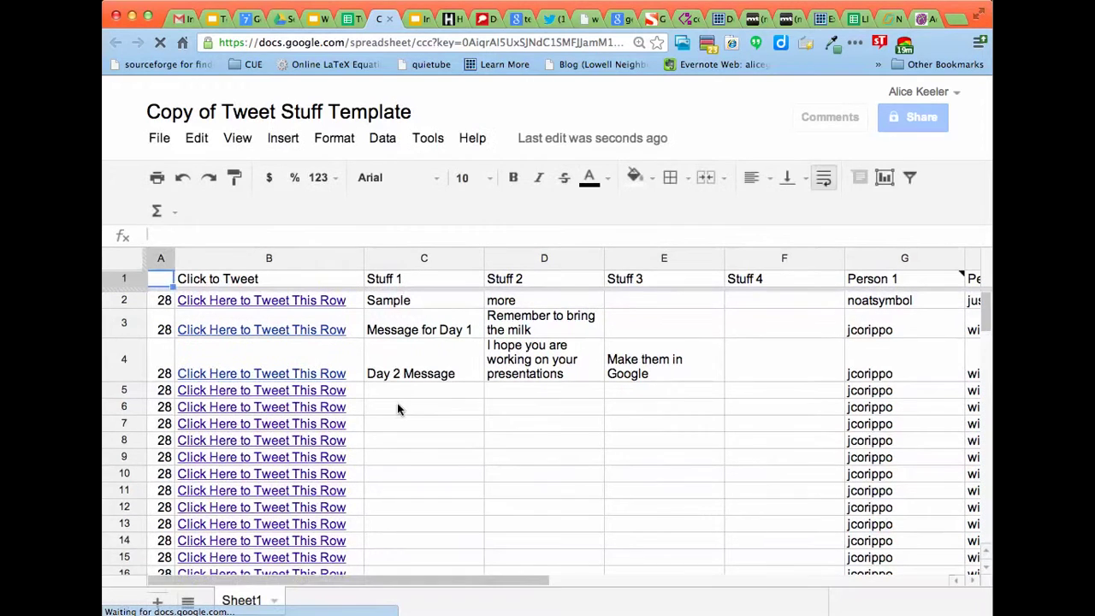
{"action": "left_click", "coordinate": [305, 373]}
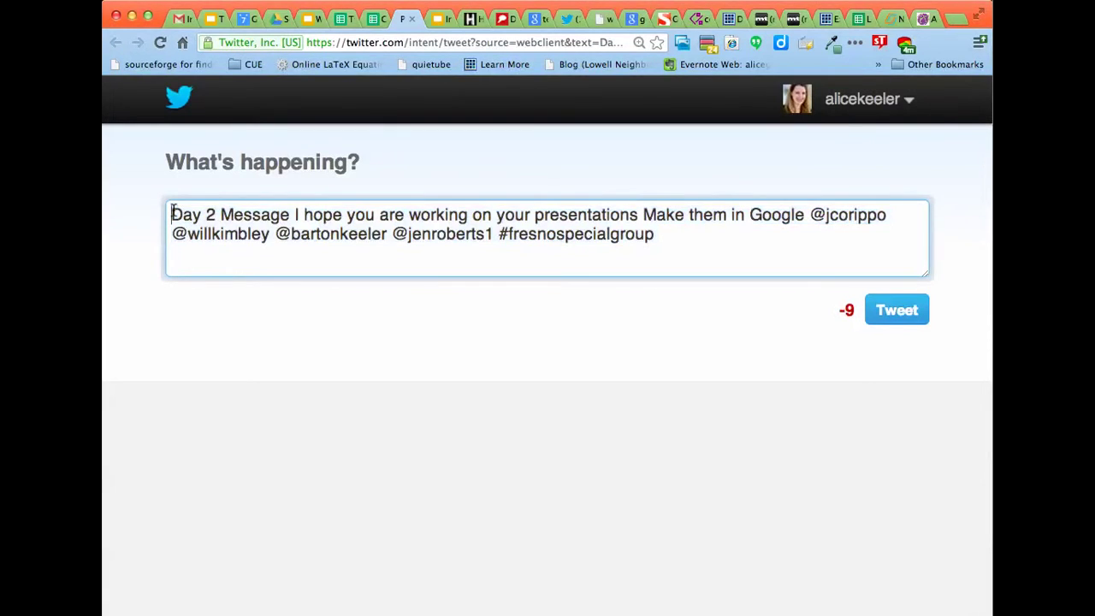
Review the Day 2 tweet's message and handles, then delete its trailing space.
{"action": "left_click_drag", "start_coordinate": [172, 213], "coordinate": [643, 215]}
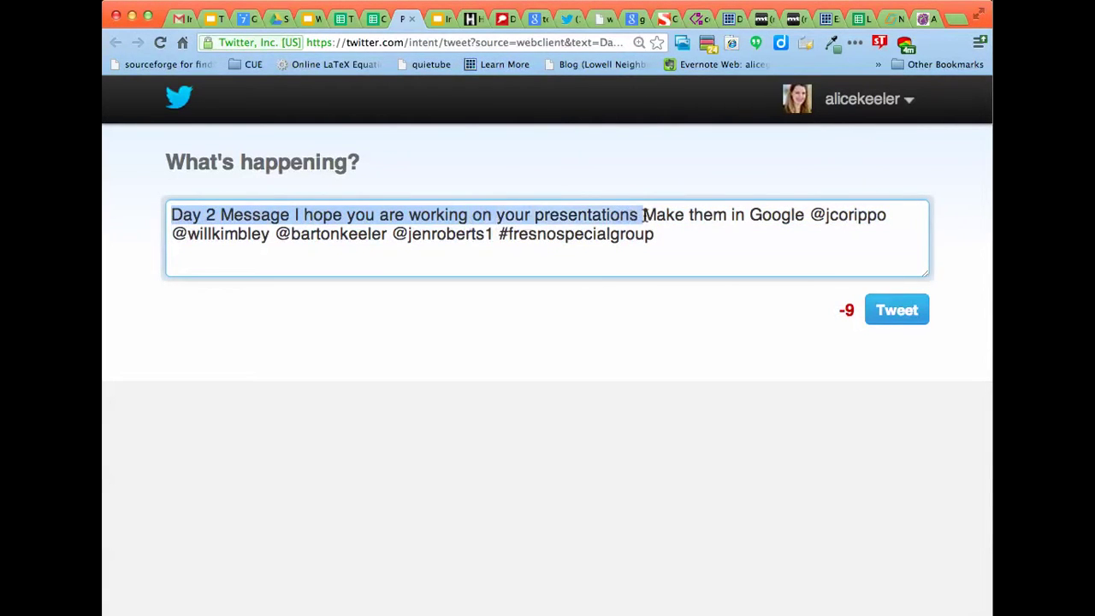
{"action": "left_click_drag", "start_coordinate": [808, 216], "coordinate": [676, 242]}
{"action": "left_click", "coordinate": [676, 242]}
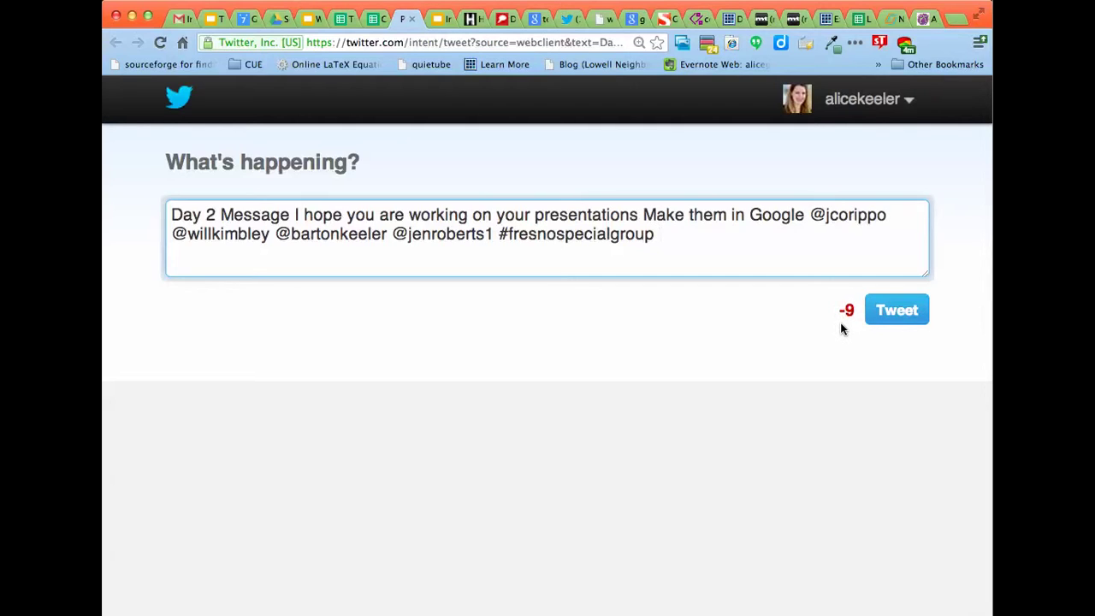
{"action": "key", "text": "BackSpace"}
Clear 'Day 2 Message' from C4 and the presentations reminder from D4.
{"action": "left_click", "coordinate": [412, 18]}
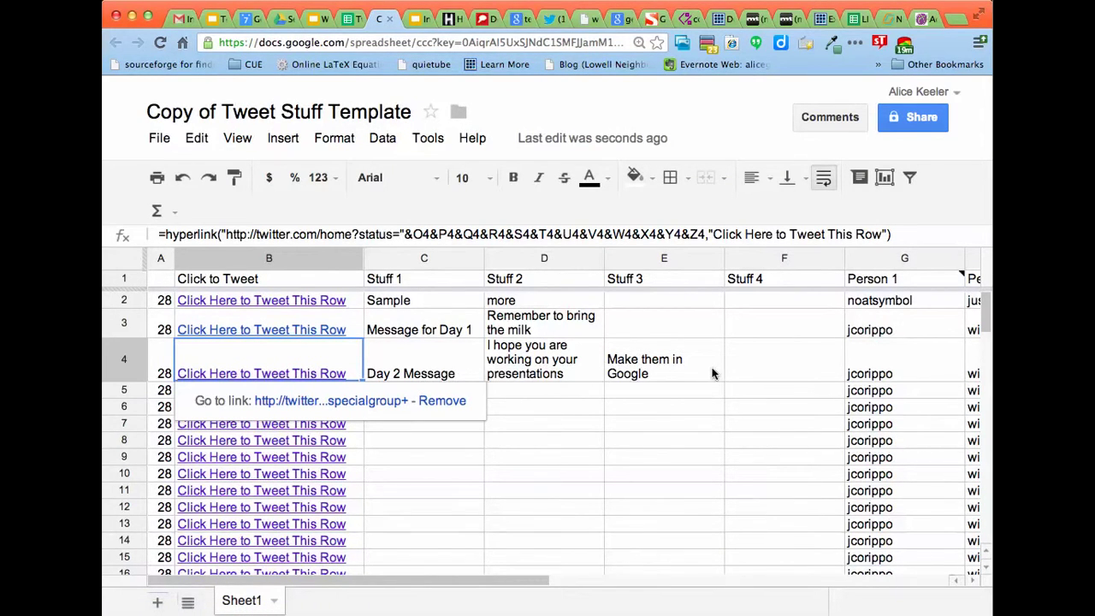
{"action": "left_click", "coordinate": [408, 359]}
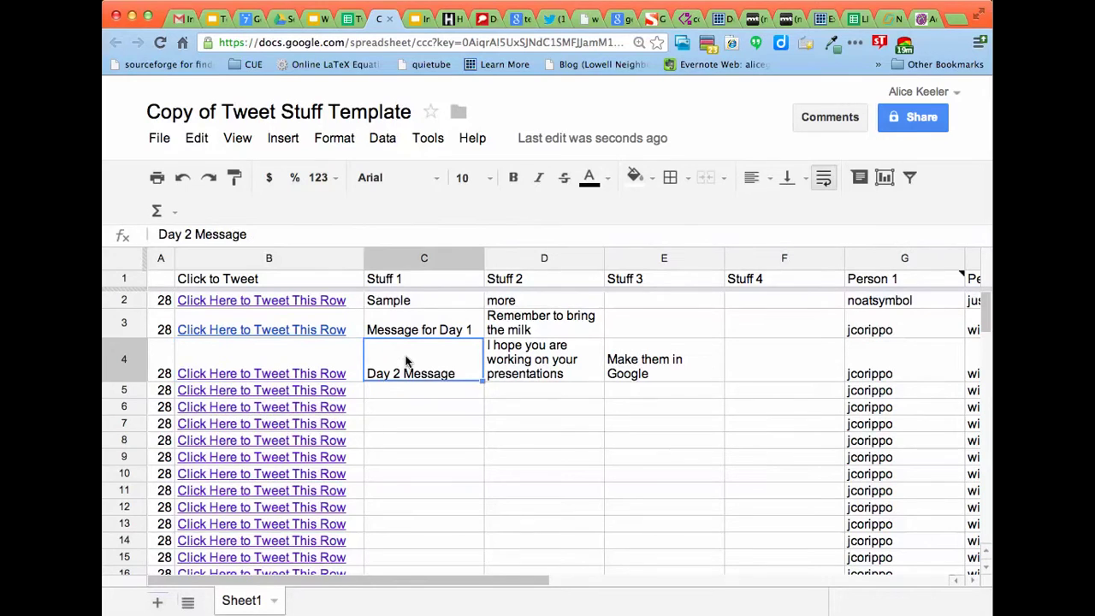
{"action": "key", "text": "Delete"}
{"action": "left_click", "coordinate": [502, 345]}
{"action": "key", "text": "Delete"}
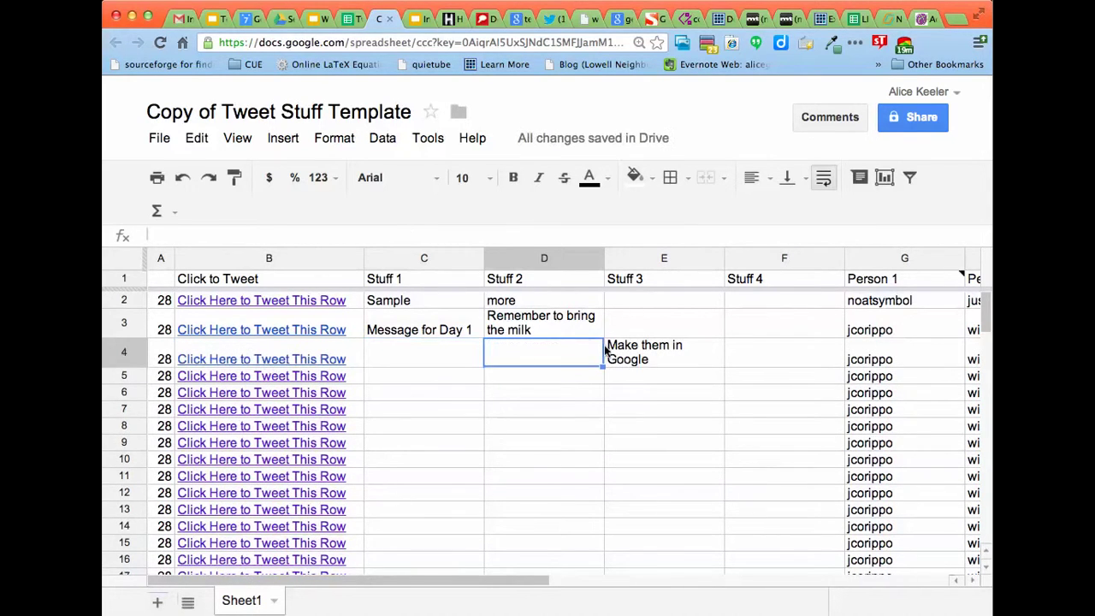
Enter 'New mEssage' in C4 and close the test tweet tab.
{"action": "left_click", "coordinate": [608, 351]}
{"action": "left_click", "coordinate": [388, 359]}
{"action": "type", "text": "New mEssage"}
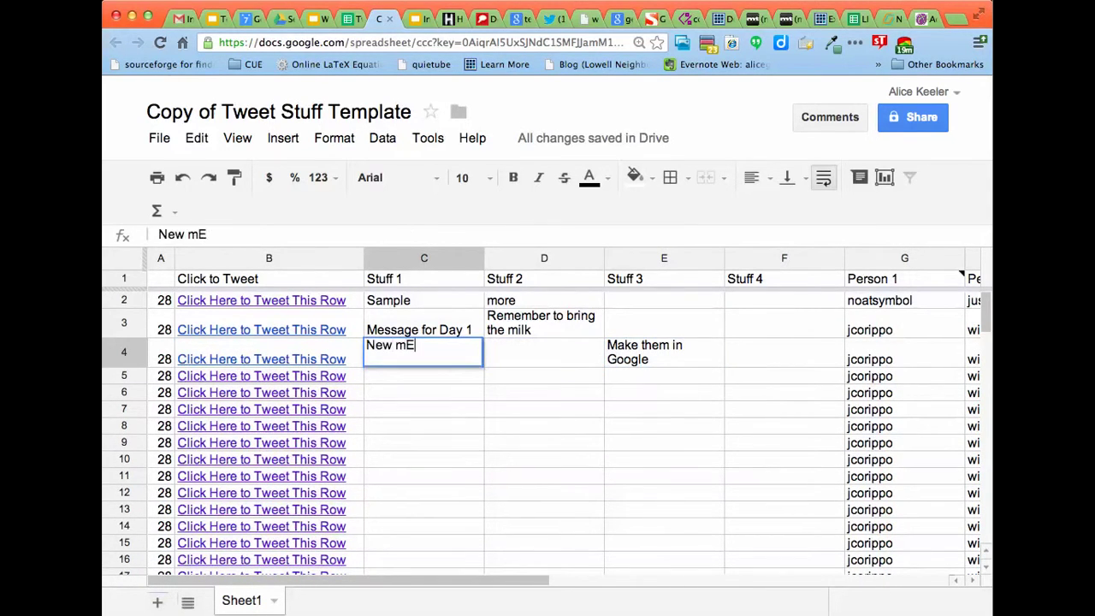
{"action": "key", "text": "Tab"}
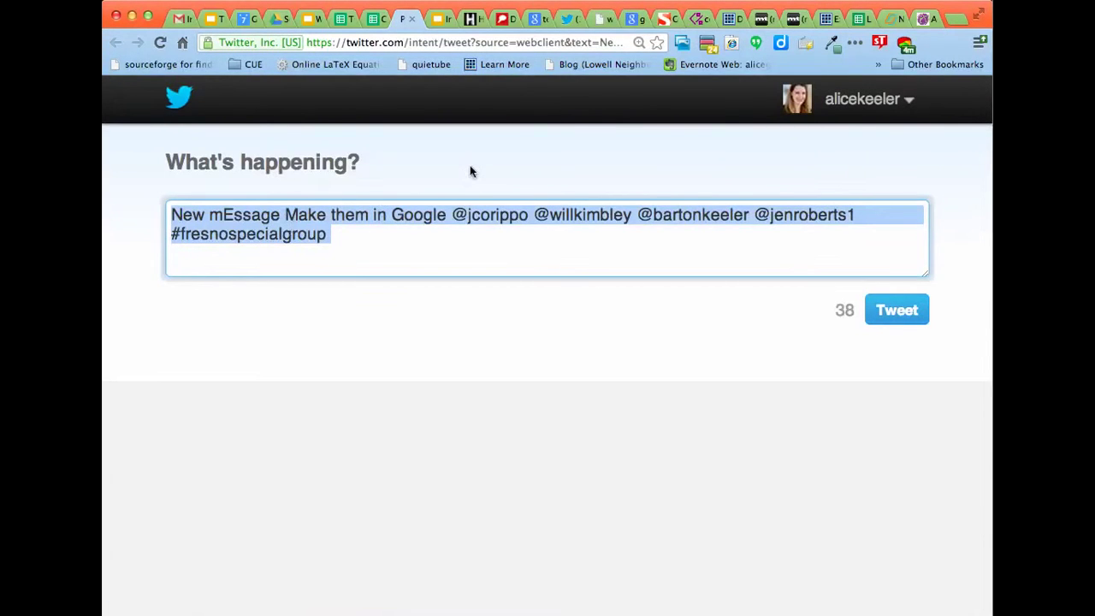
{"action": "left_click", "coordinate": [411, 18]}
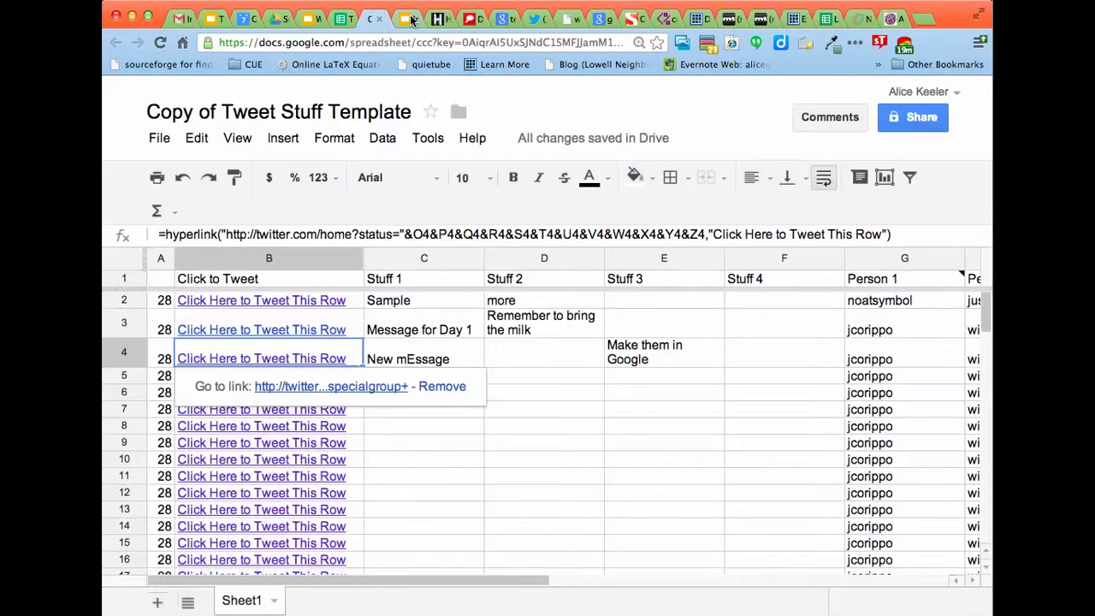
{"action": "left_click", "coordinate": [459, 429]}
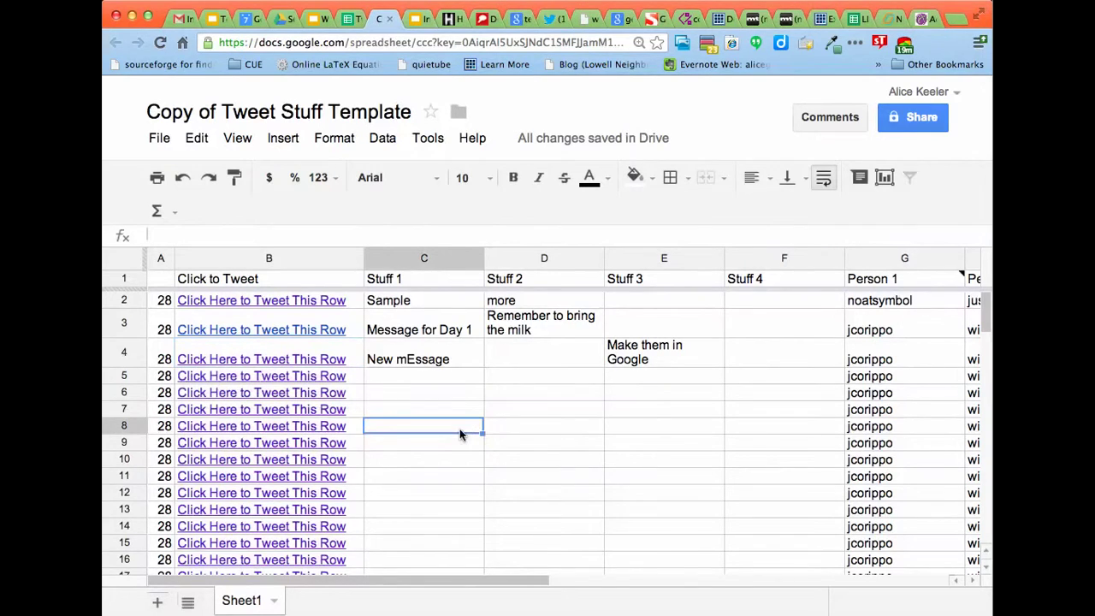
{"action": "left_click", "coordinate": [603, 0]}
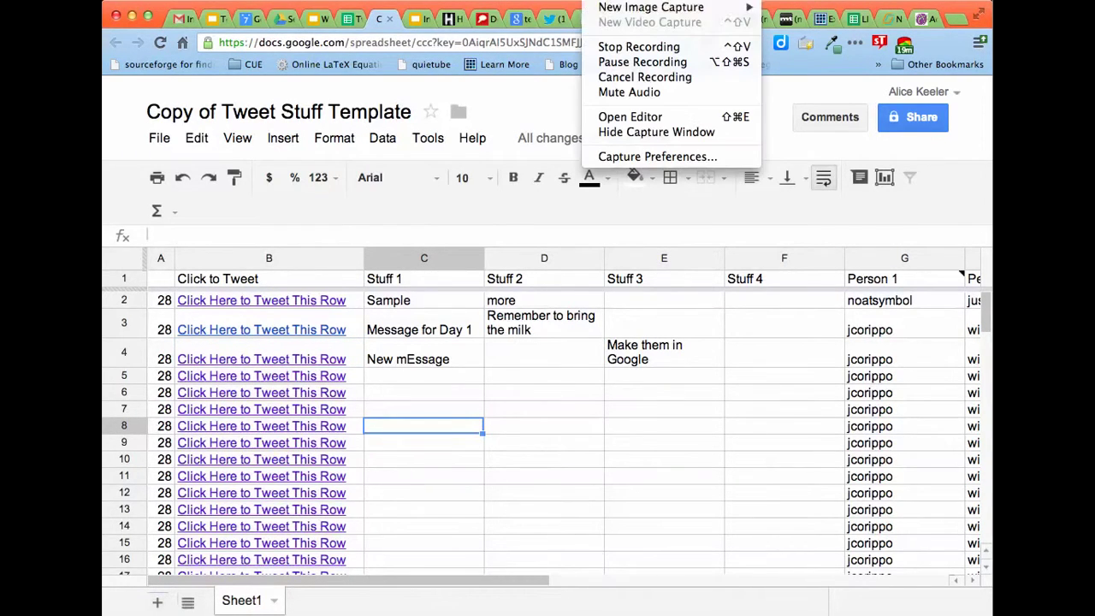